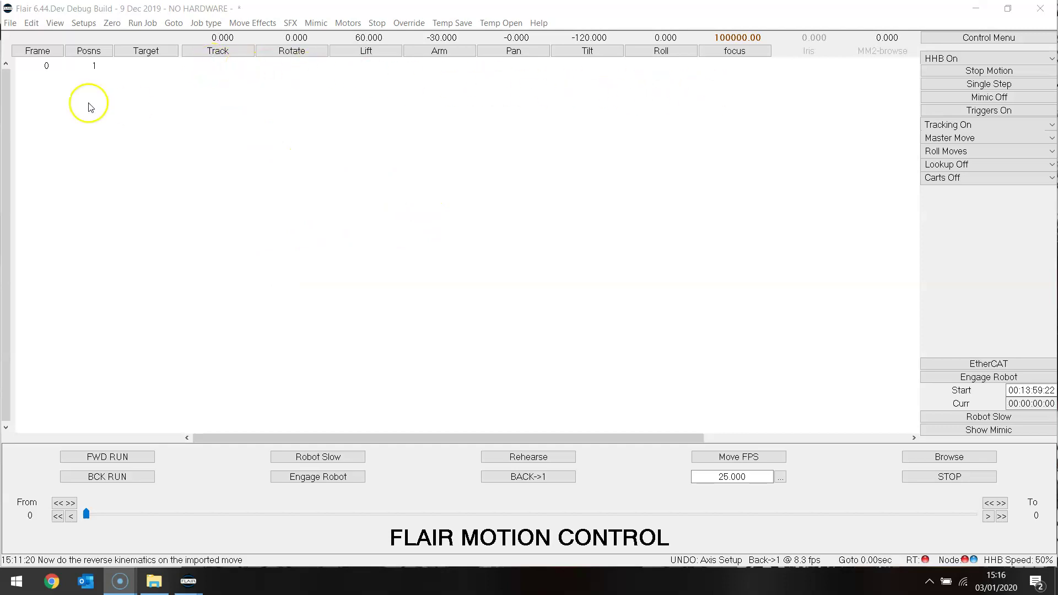
Switch to the 3D Rig Model view and orbit to see the robot and rail side-on.
{"action": "left_click", "coordinate": [53, 24]}
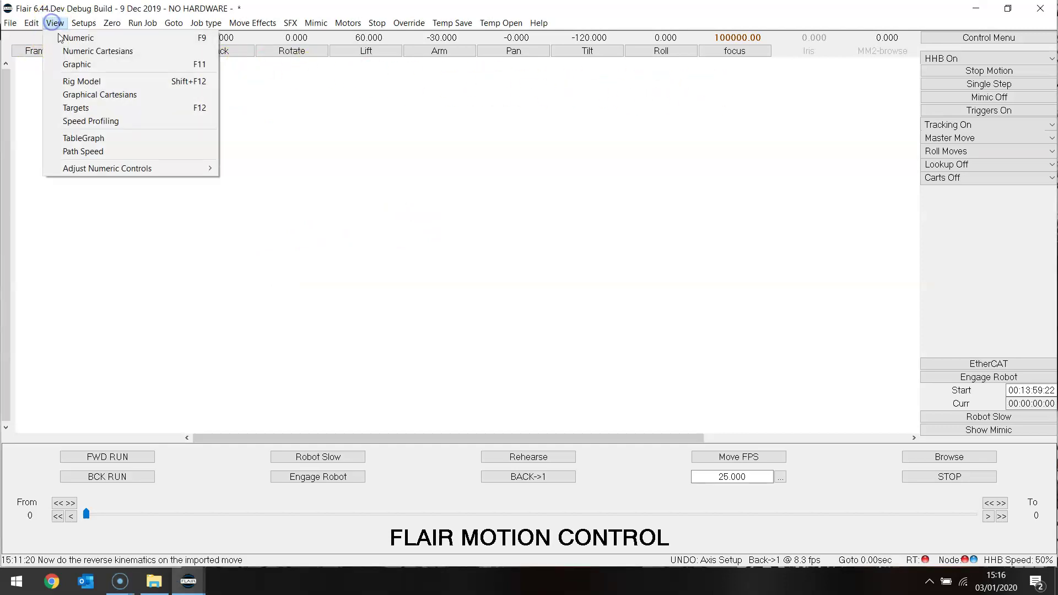
{"action": "left_click", "coordinate": [80, 82]}
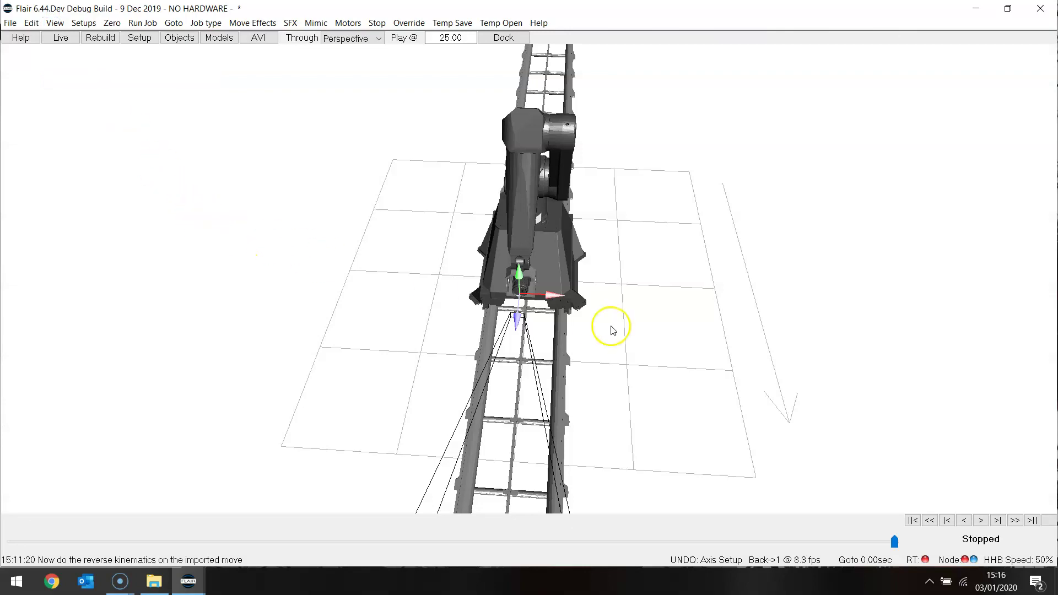
{"action": "left_click_drag", "start_coordinate": [693, 297], "coordinate": [488, 221]}
{"action": "left_click", "coordinate": [435, 175]}
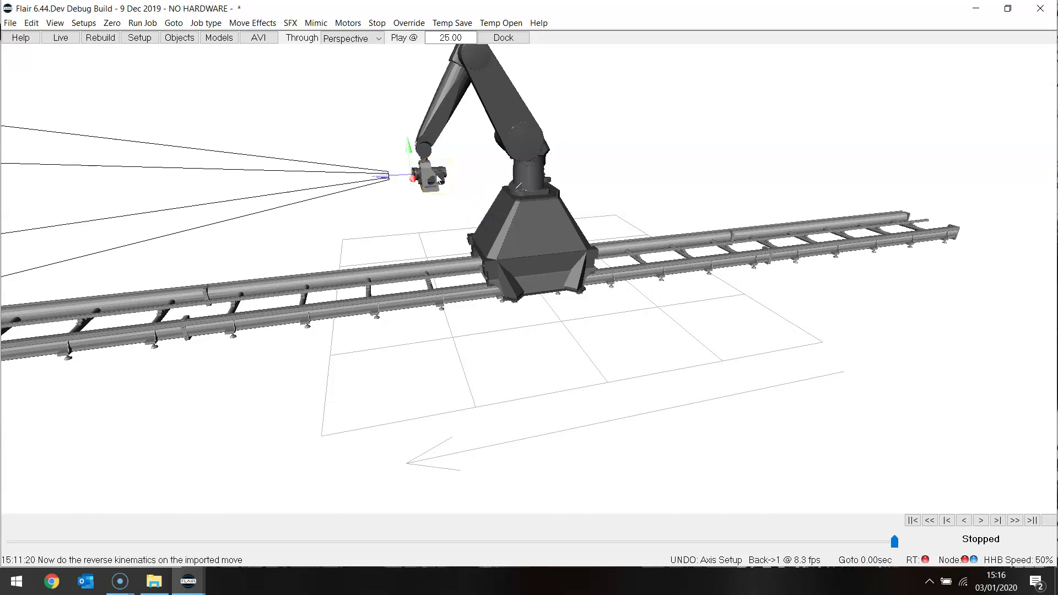
Return to the Numeric position table and review the job type settings.
{"action": "left_click", "coordinate": [53, 23]}
{"action": "left_click", "coordinate": [57, 37]}
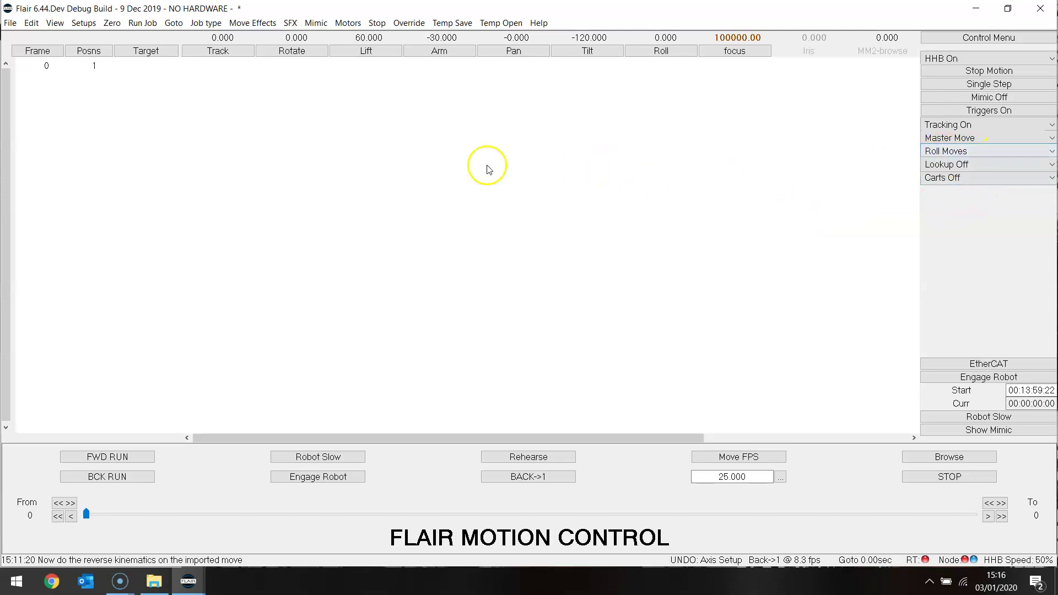
{"action": "left_click", "coordinate": [206, 23]}
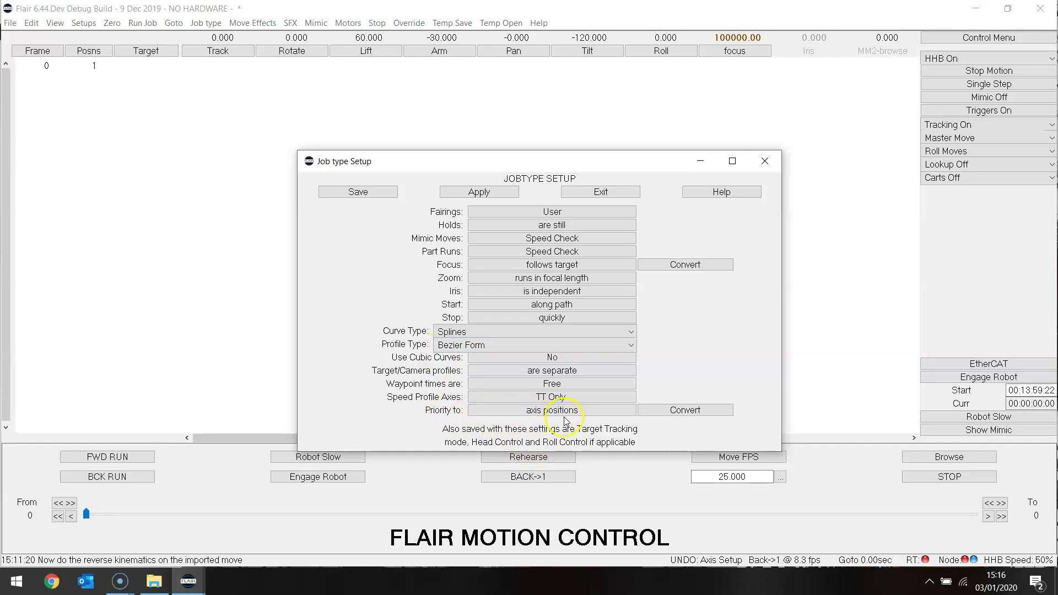
{"action": "left_click", "coordinate": [600, 193]}
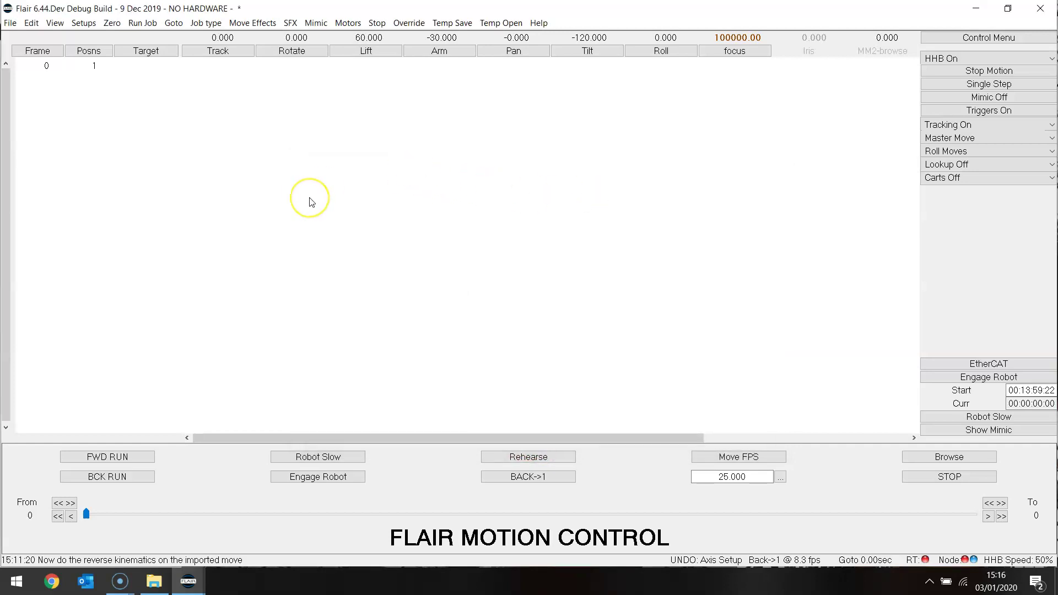
Start a CGI import using fromMayaToFlairCamera3Nodes.fbx from the FBXFlairTutorial folder.
{"action": "left_click", "coordinate": [9, 25]}
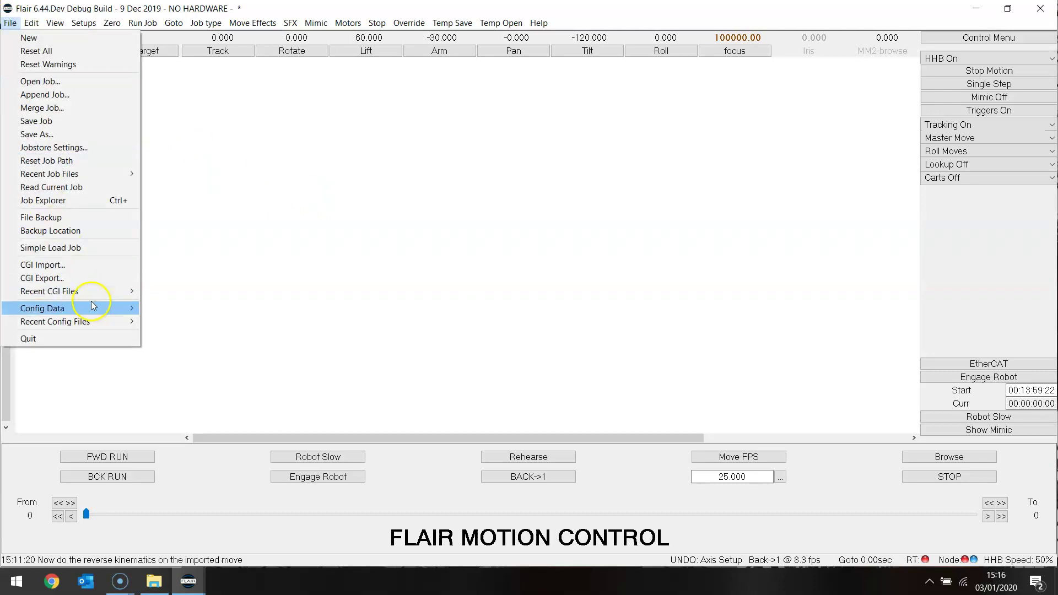
{"action": "left_click", "coordinate": [78, 268]}
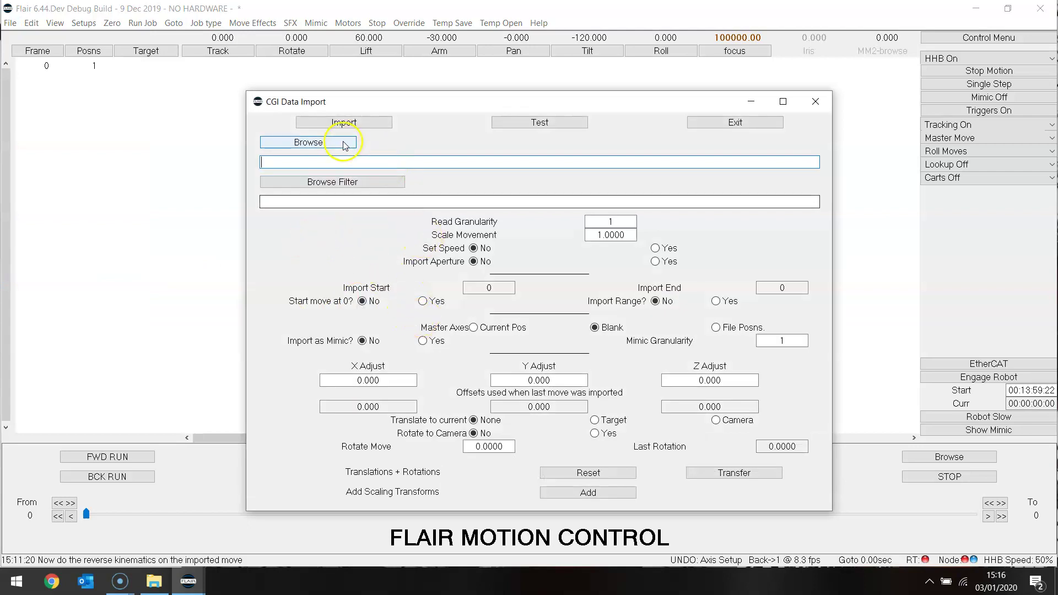
{"action": "left_click", "coordinate": [307, 145]}
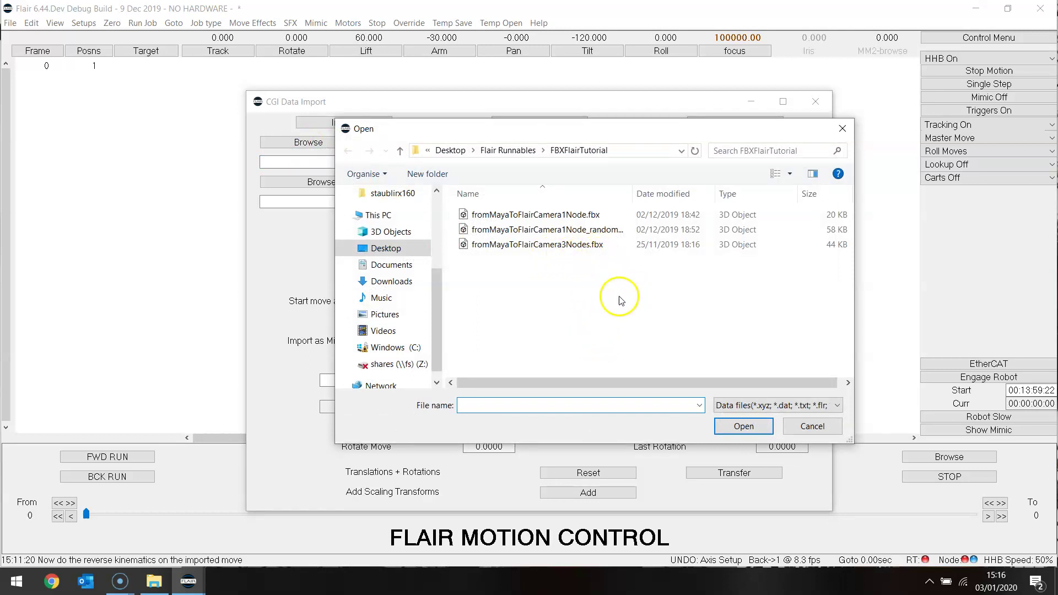
{"action": "left_click", "coordinate": [537, 245]}
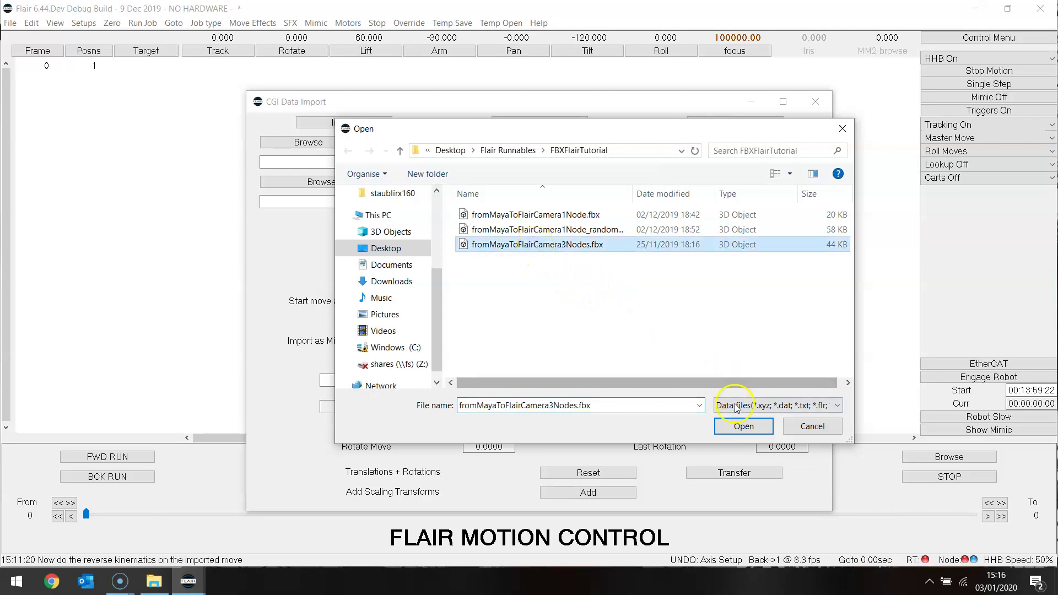
{"action": "left_click", "coordinate": [741, 426]}
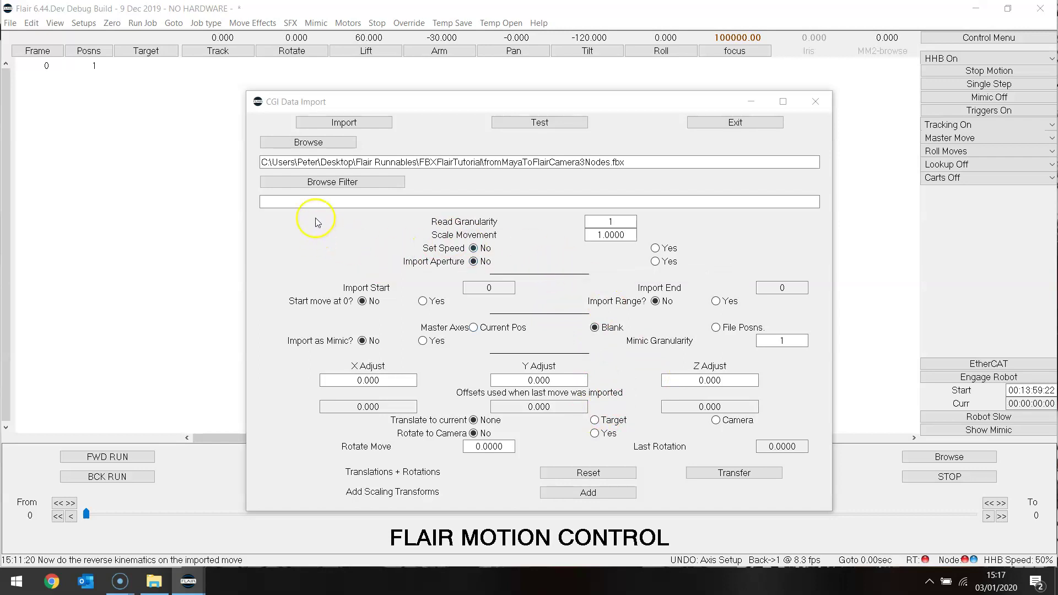
Import camera toFlairCamera_cam - Nodes 3 from Take 001 and acknowledge the success message.
{"action": "left_click", "coordinate": [346, 124]}
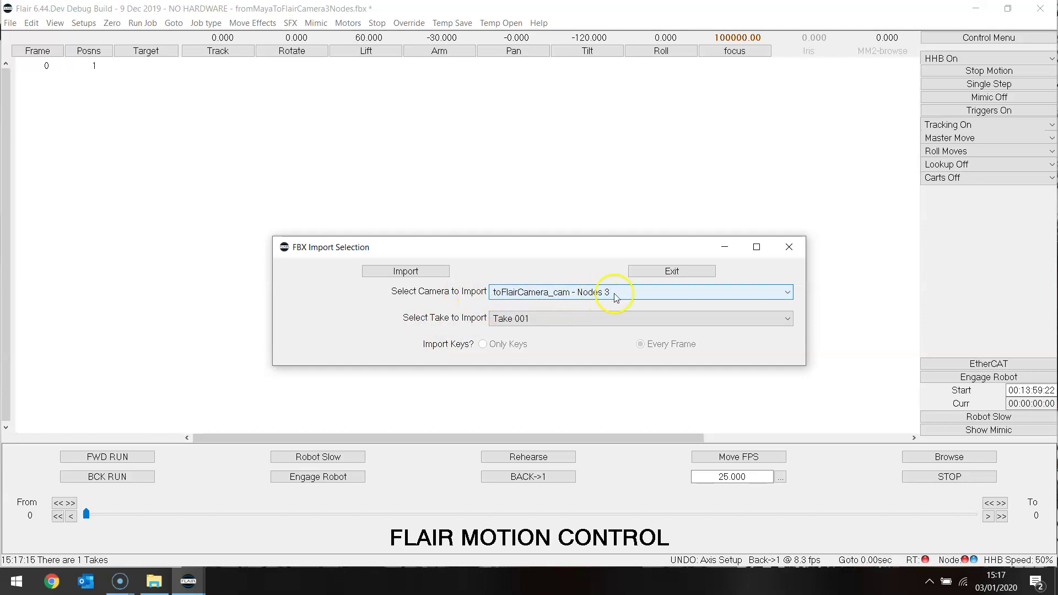
{"action": "left_click", "coordinate": [785, 292]}
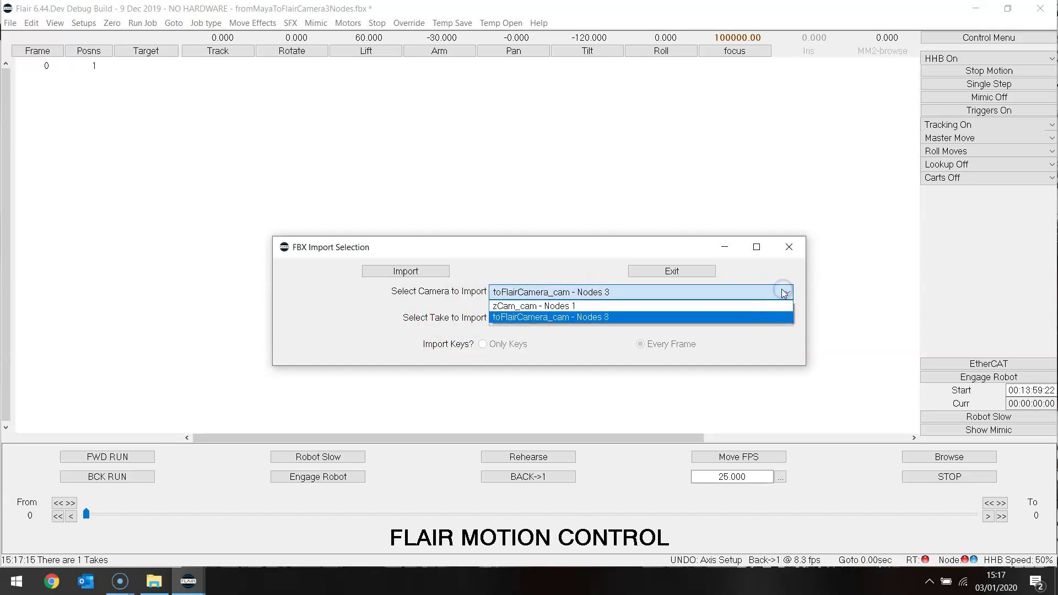
{"action": "left_click", "coordinate": [633, 317]}
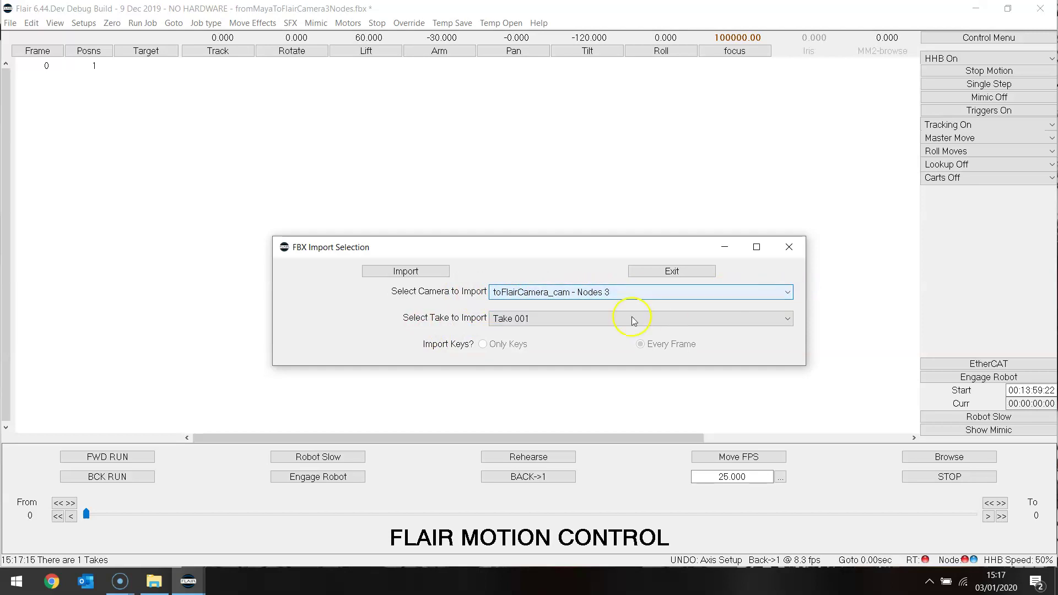
{"action": "left_click", "coordinate": [407, 271]}
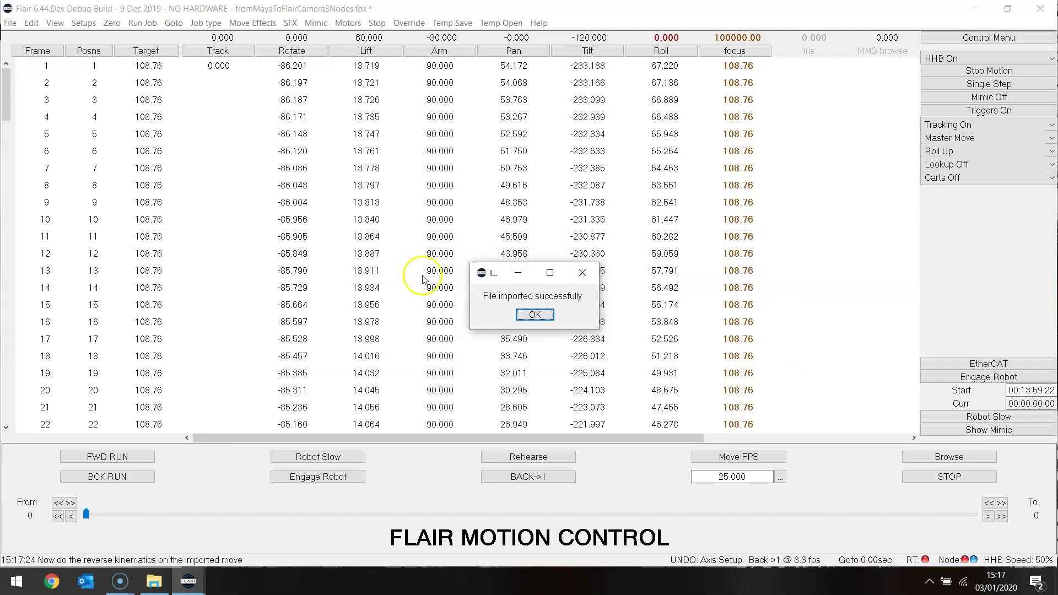
{"action": "left_click", "coordinate": [535, 315]}
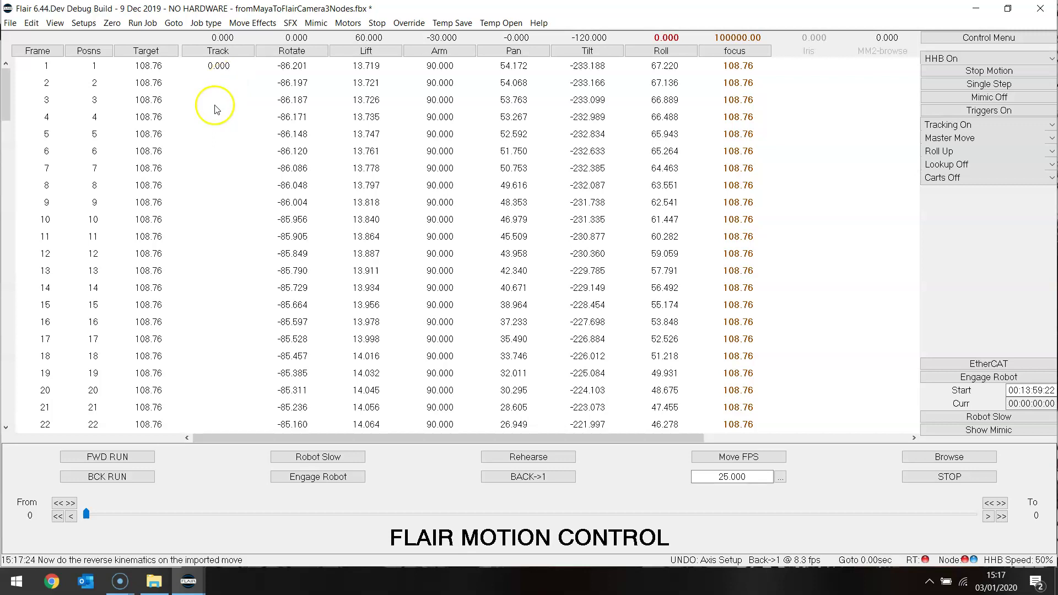
Switch to the Rig Model view and orbit to inspect the three imported node paths.
{"action": "left_click", "coordinate": [51, 25]}
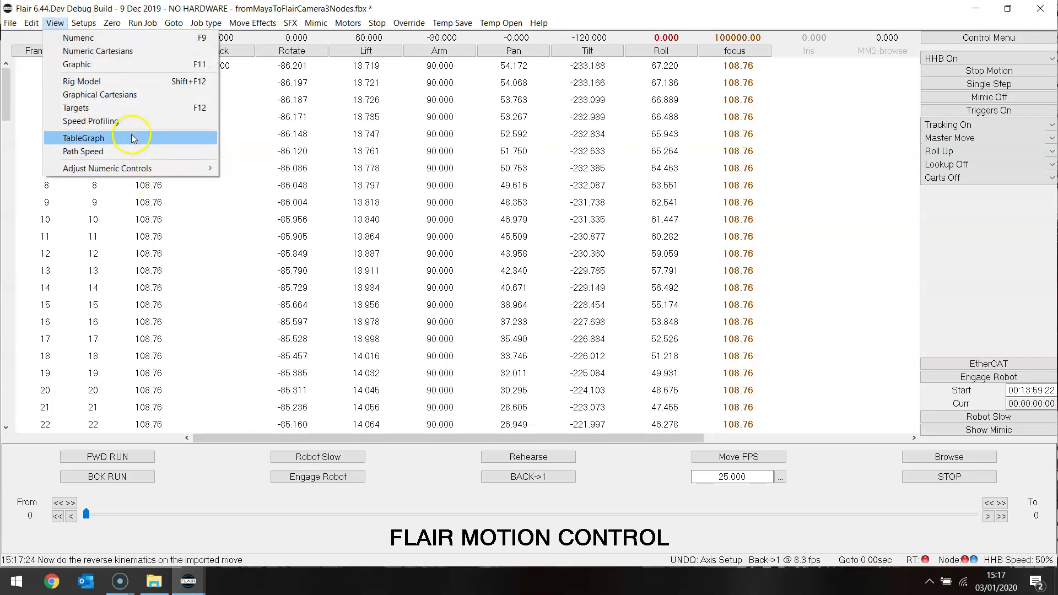
{"action": "left_click", "coordinate": [124, 83]}
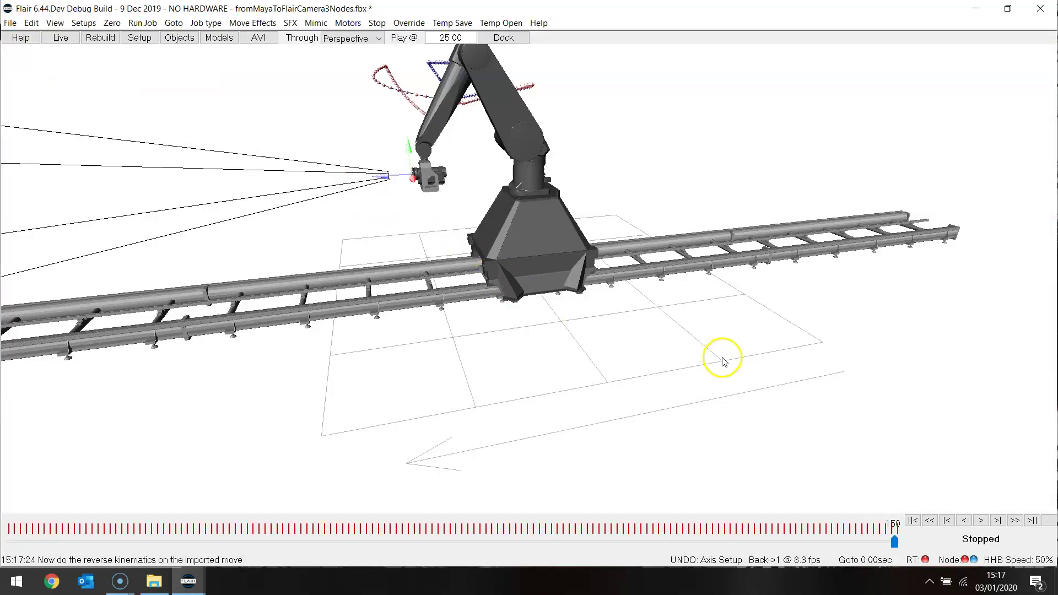
{"action": "left_click_drag", "start_coordinate": [771, 359], "coordinate": [789, 297]}
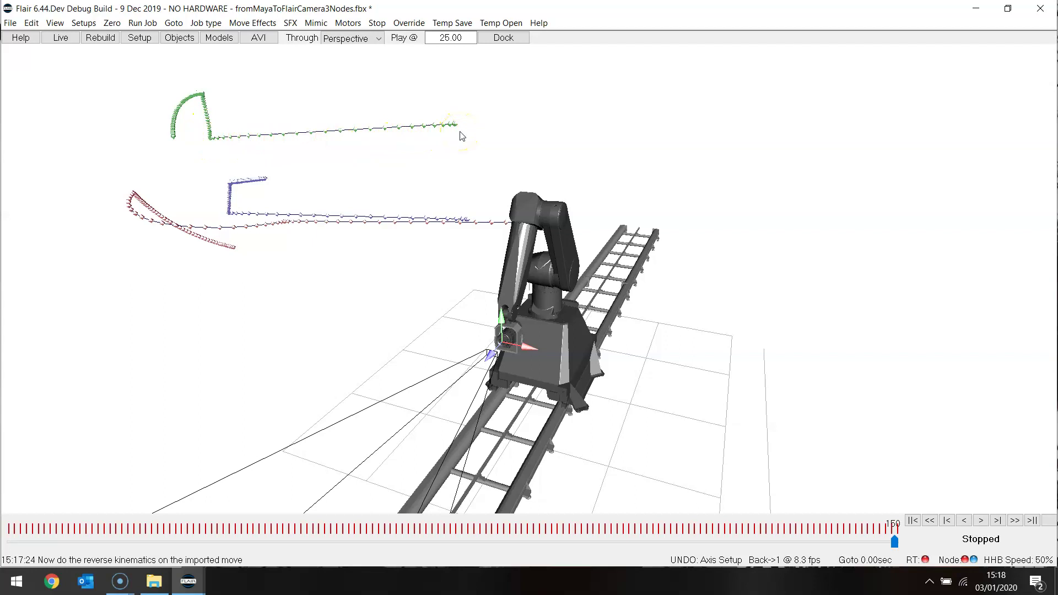
Switch back to the Numeric table and confirm job-type priority is set to cartesians.
{"action": "left_click", "coordinate": [54, 23]}
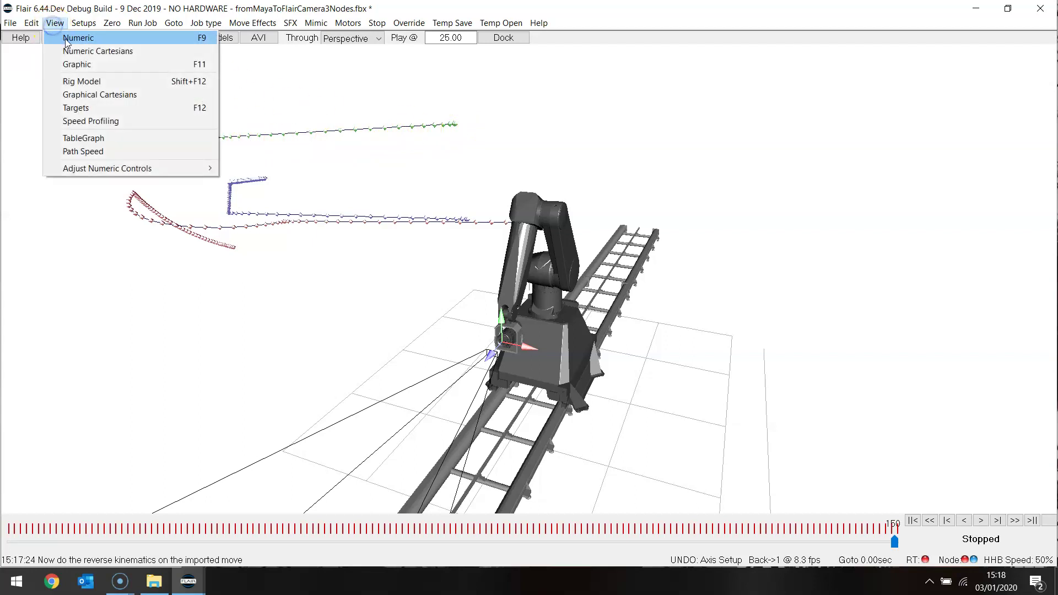
{"action": "left_click", "coordinate": [66, 39]}
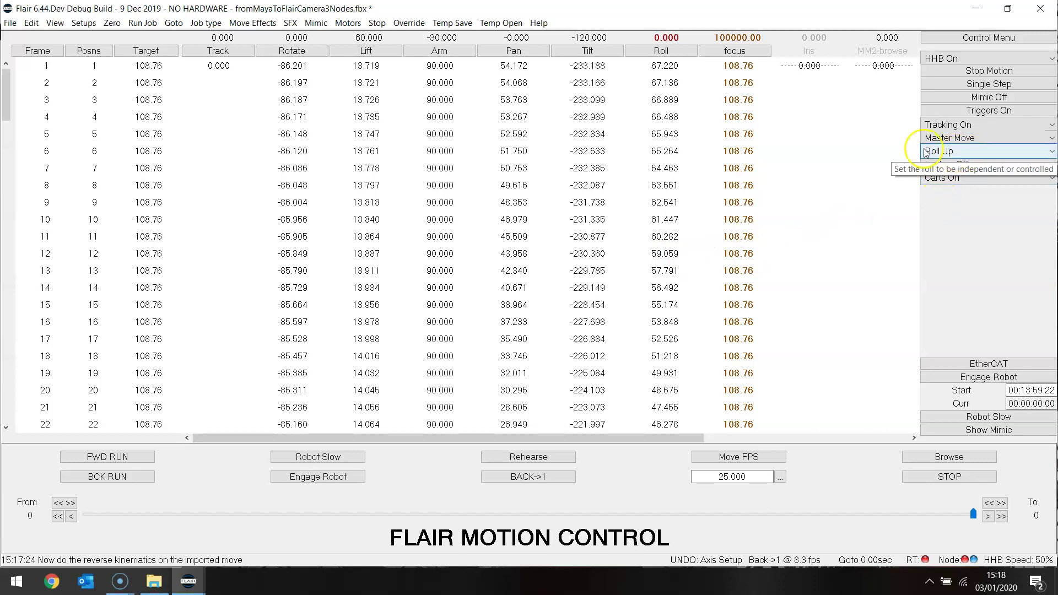
{"action": "left_click", "coordinate": [210, 26]}
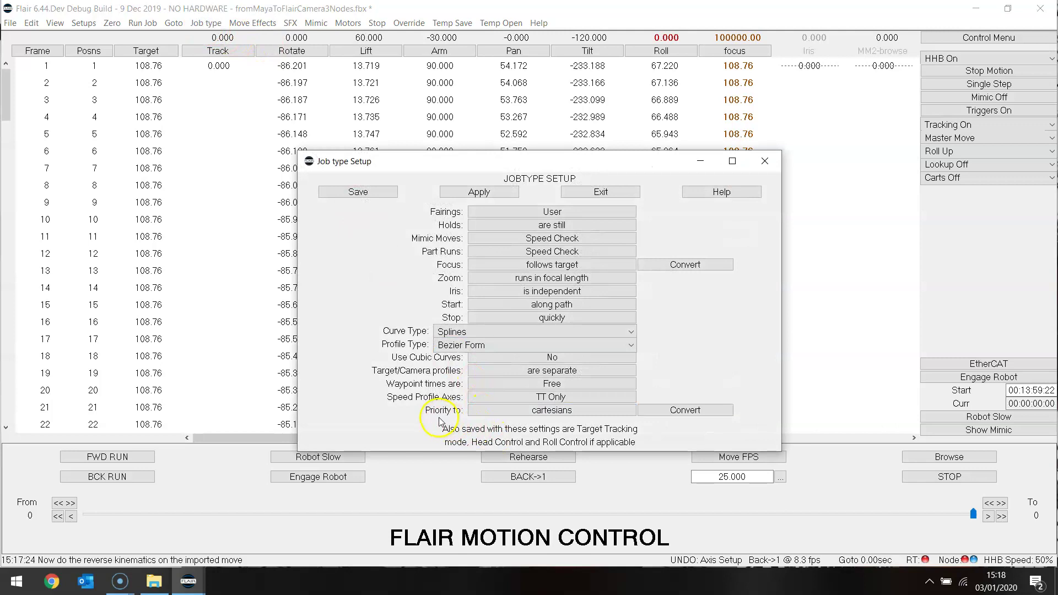
{"action": "left_click", "coordinate": [602, 192]}
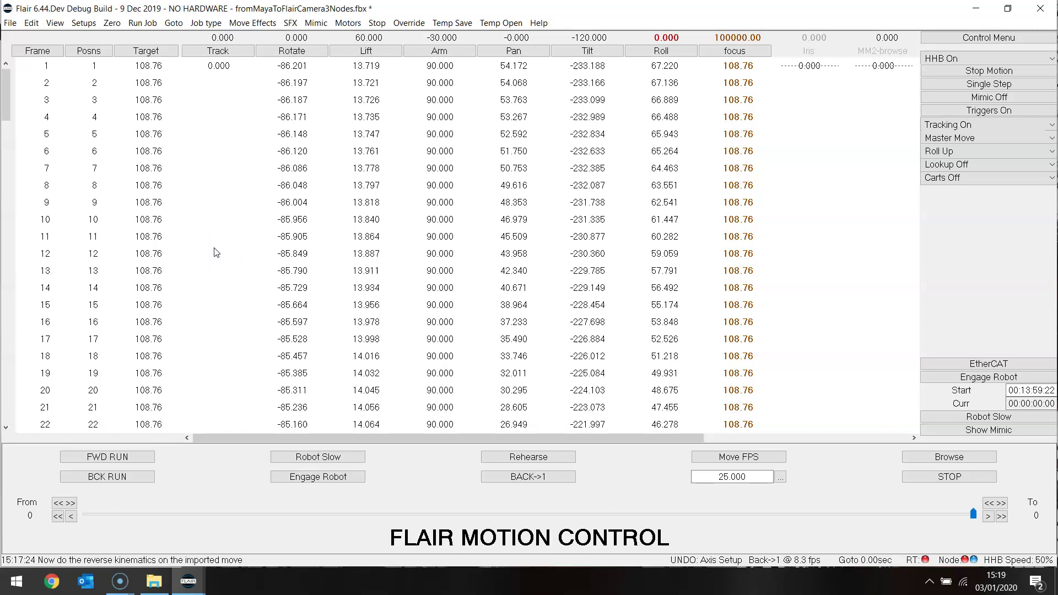
{"action": "left_click", "coordinate": [215, 251]}
Reopen CGI Data Import, adjust Read Granularity, and set Rotate Move to 90.
{"action": "left_click", "coordinate": [5, 24]}
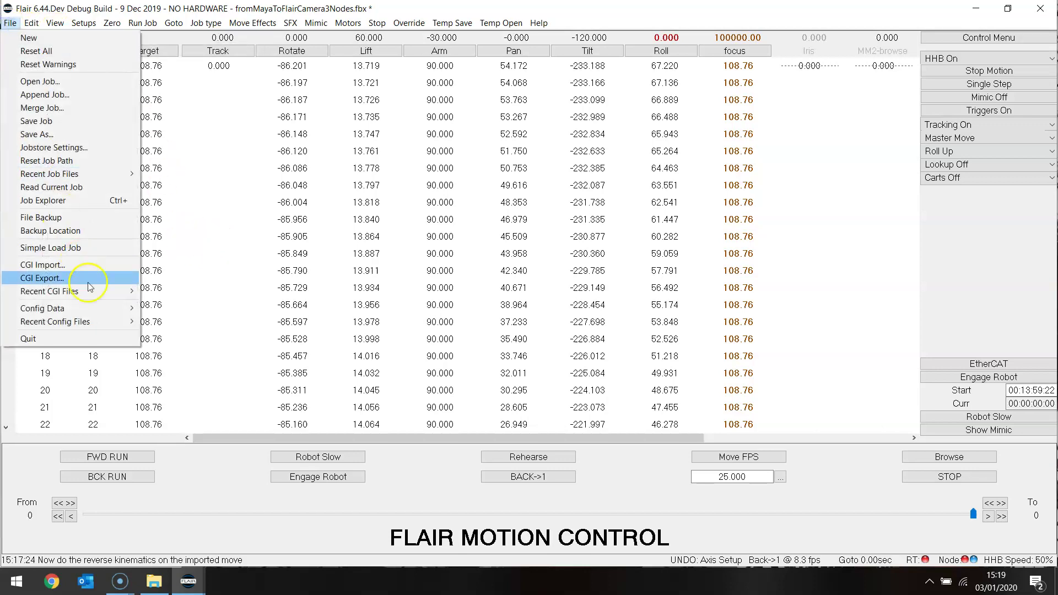
{"action": "left_click", "coordinate": [80, 266]}
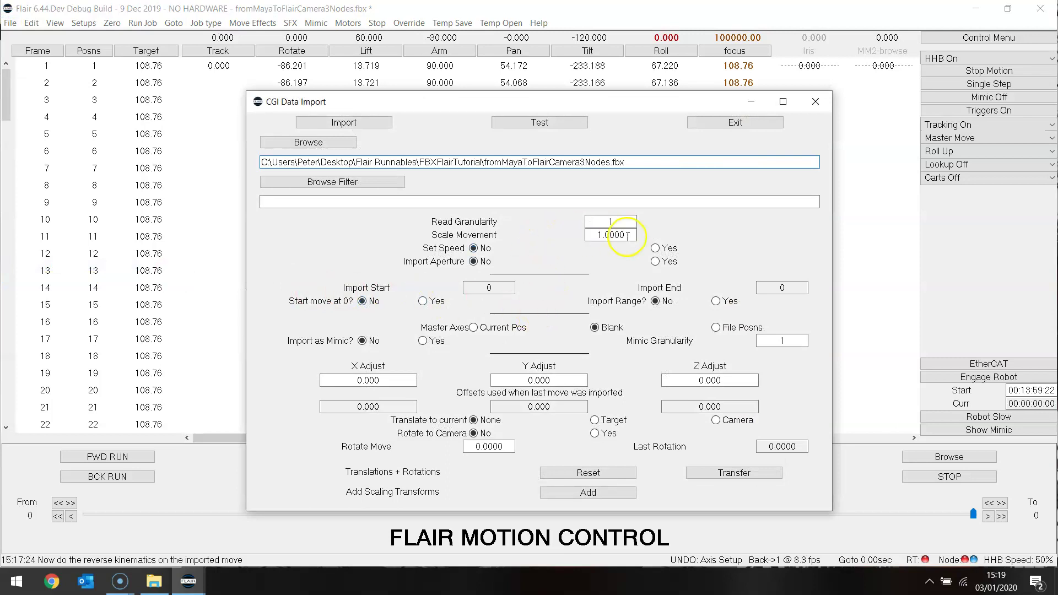
{"action": "double_click", "coordinate": [625, 221]}
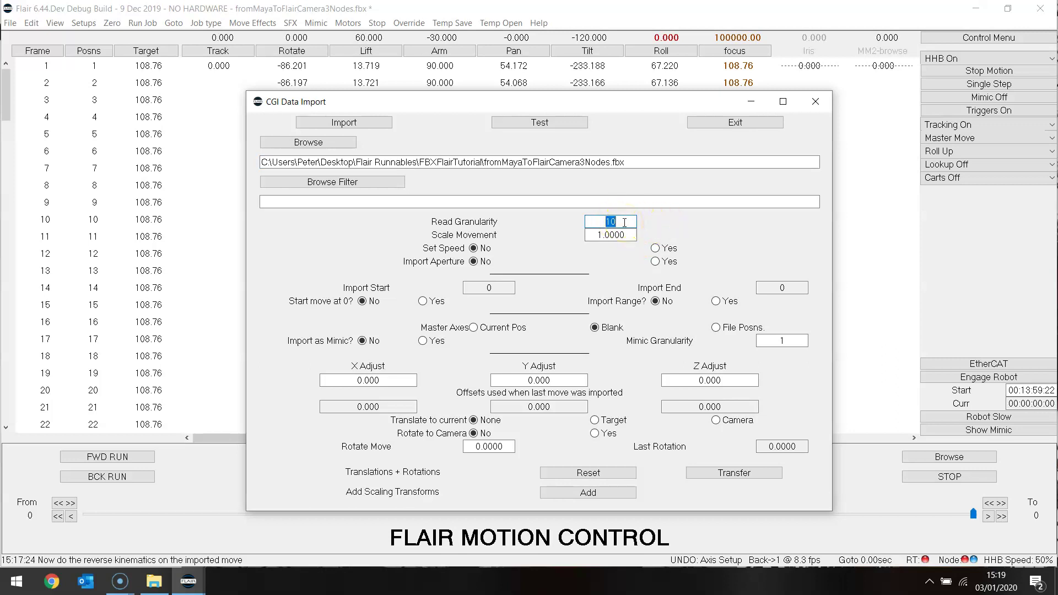
{"action": "left_click", "coordinate": [679, 233]}
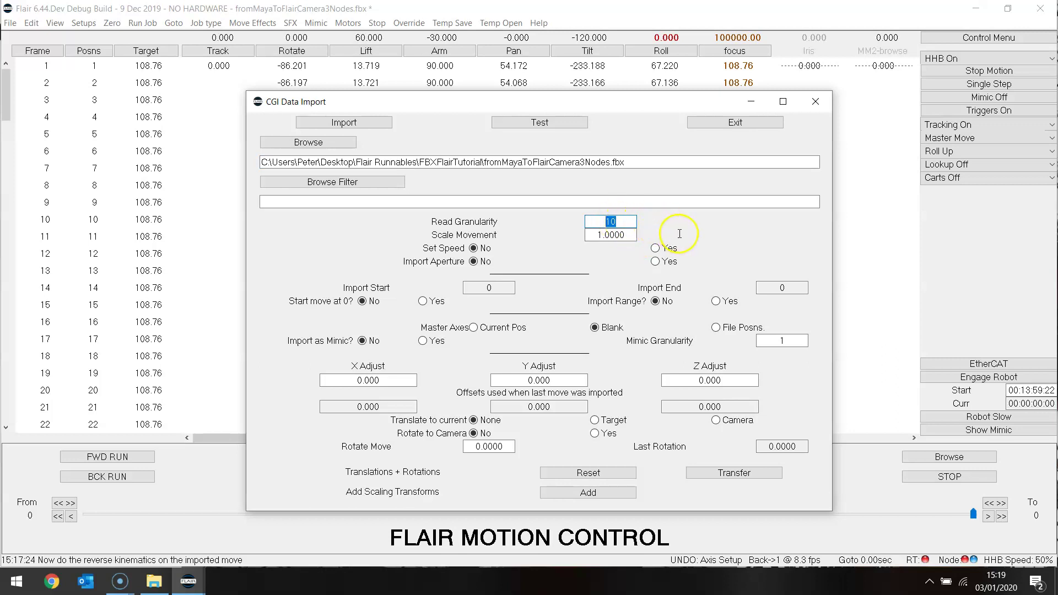
{"action": "left_click", "coordinate": [513, 447]}
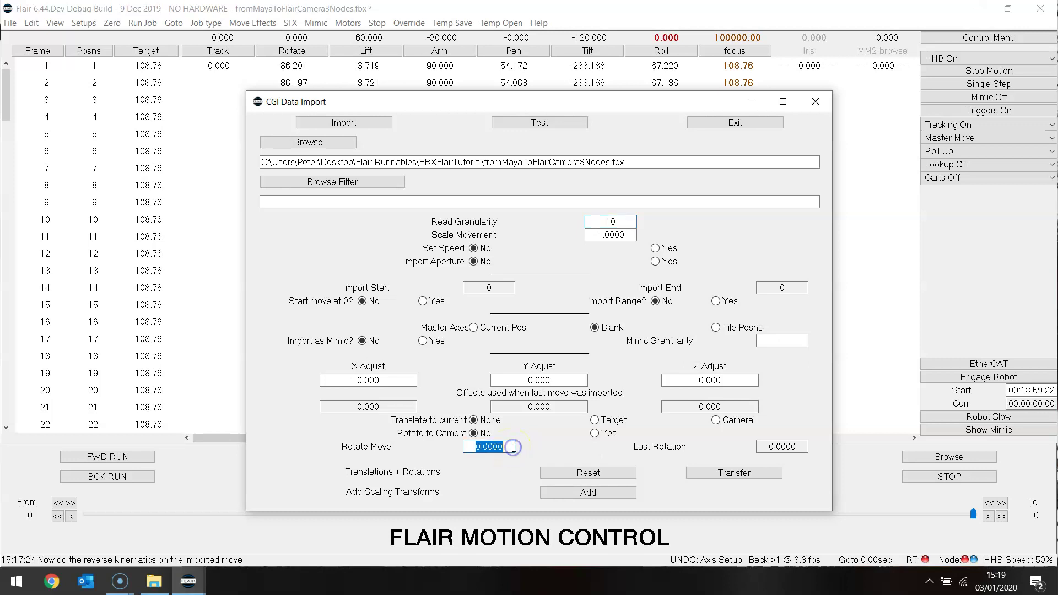
{"action": "type", "text": "90"}
{"action": "key", "text": "Return"}
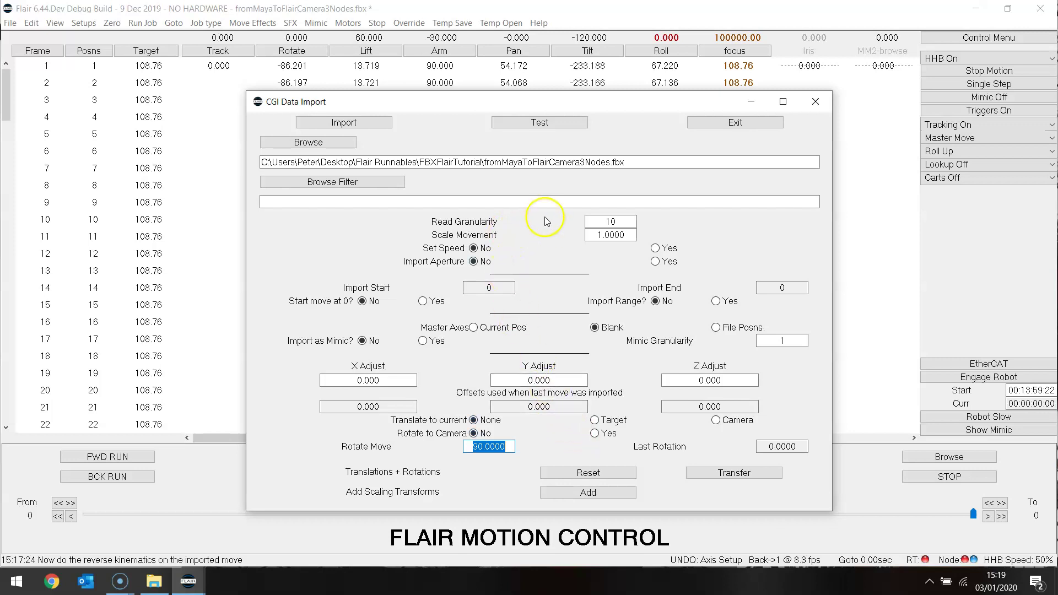
Re-import the Nodes 3 camera from Take 001, giving 16 positions over frames 1–150.
{"action": "left_click", "coordinate": [345, 126]}
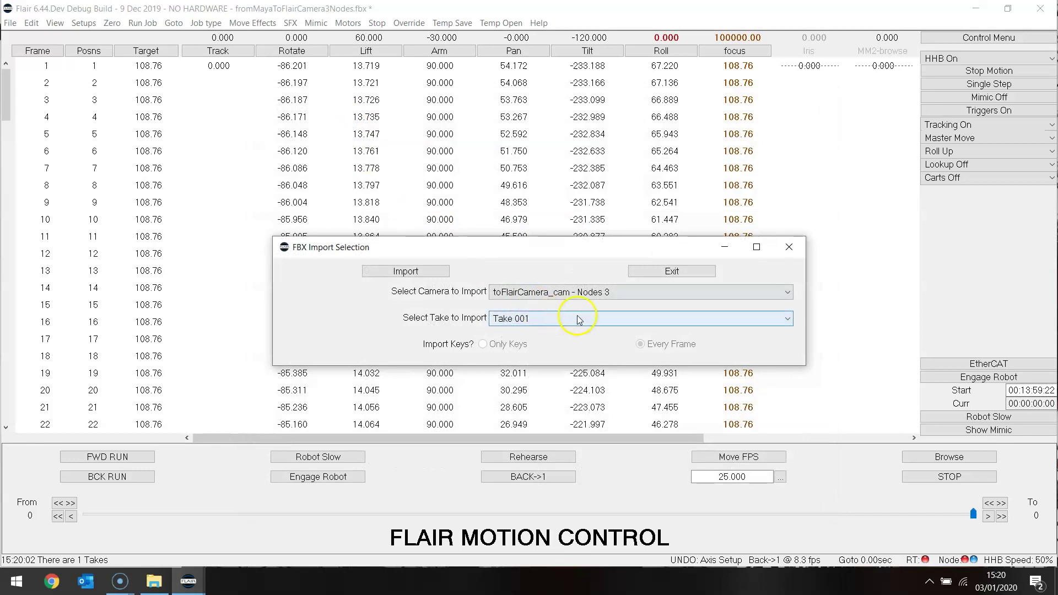
{"action": "left_click", "coordinate": [399, 271]}
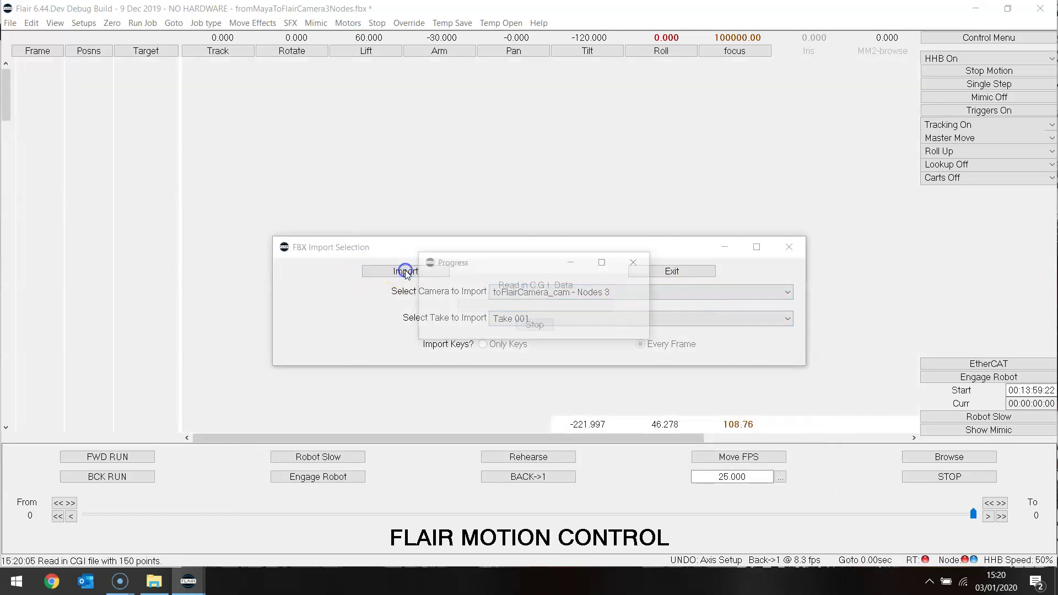
{"action": "left_click", "coordinate": [535, 314]}
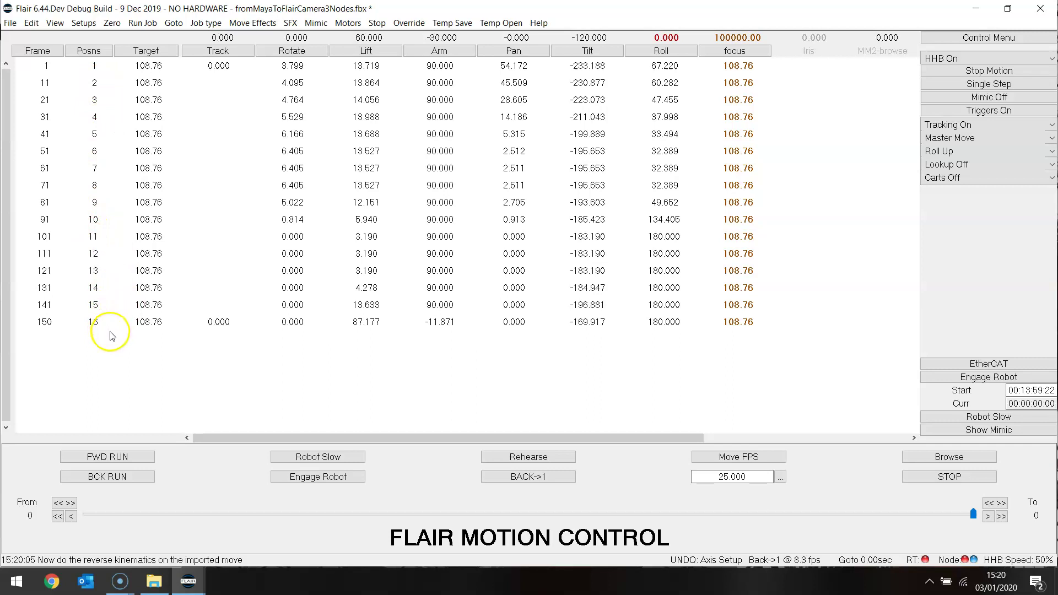
Switch to the Rig Model view and orbit to see the rotated path beside rail and robot.
{"action": "left_click", "coordinate": [55, 24]}
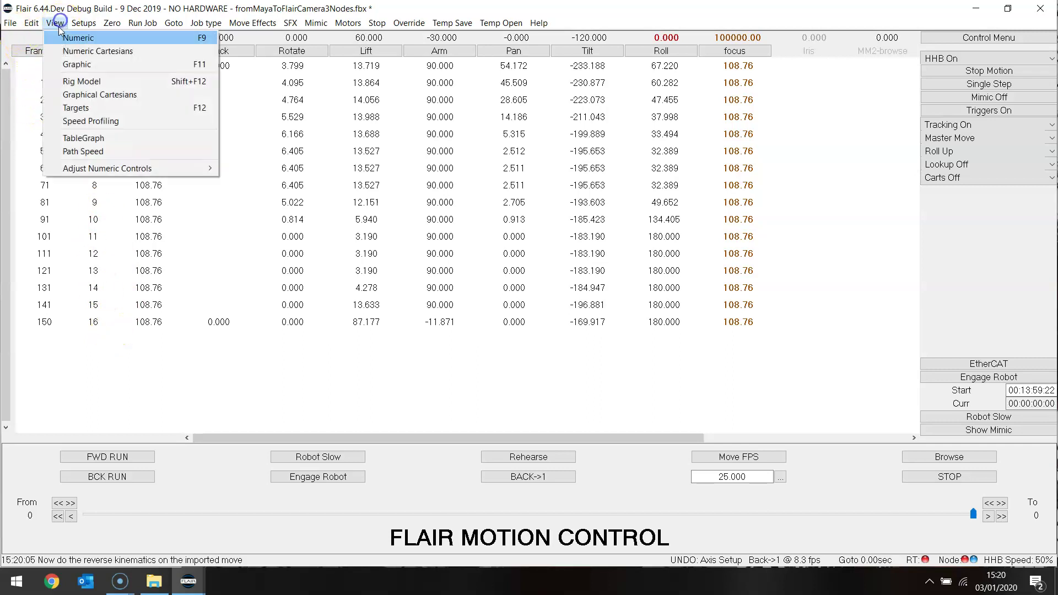
{"action": "left_click", "coordinate": [79, 83]}
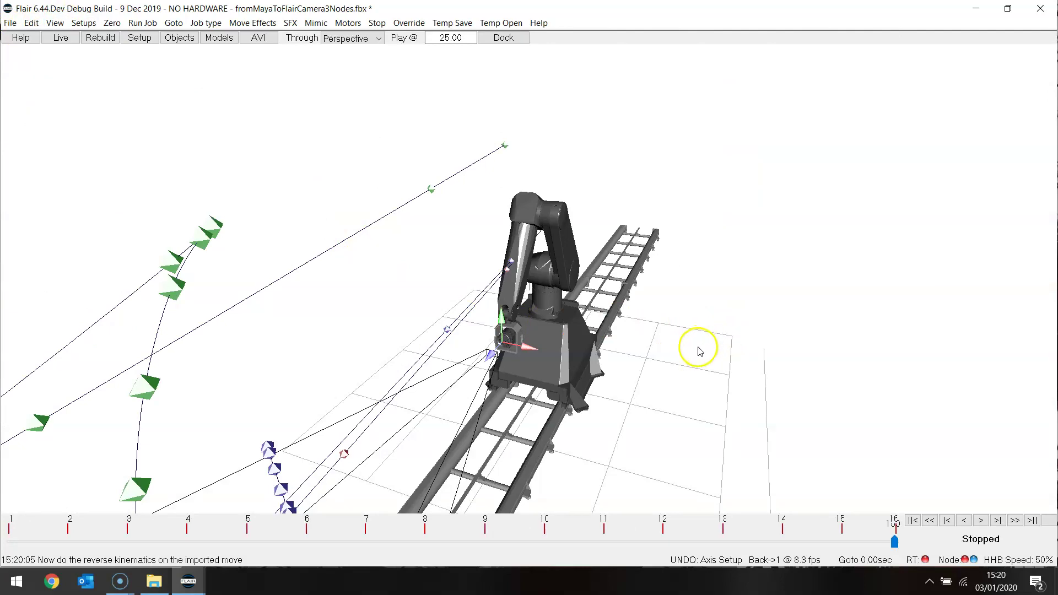
{"action": "left_click_drag", "start_coordinate": [696, 349], "coordinate": [538, 307]}
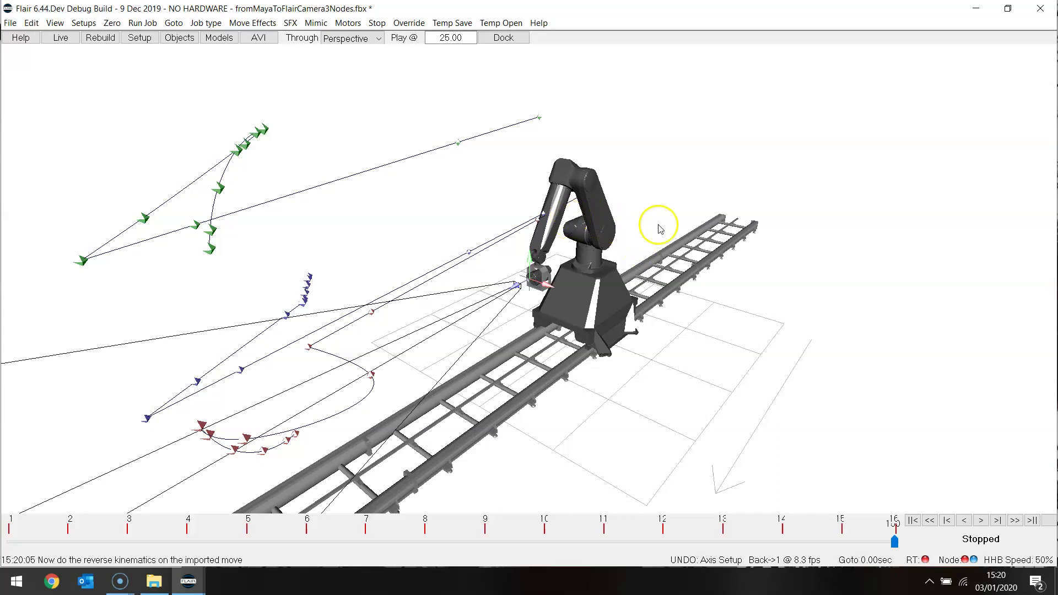
{"action": "left_click", "coordinate": [665, 241]}
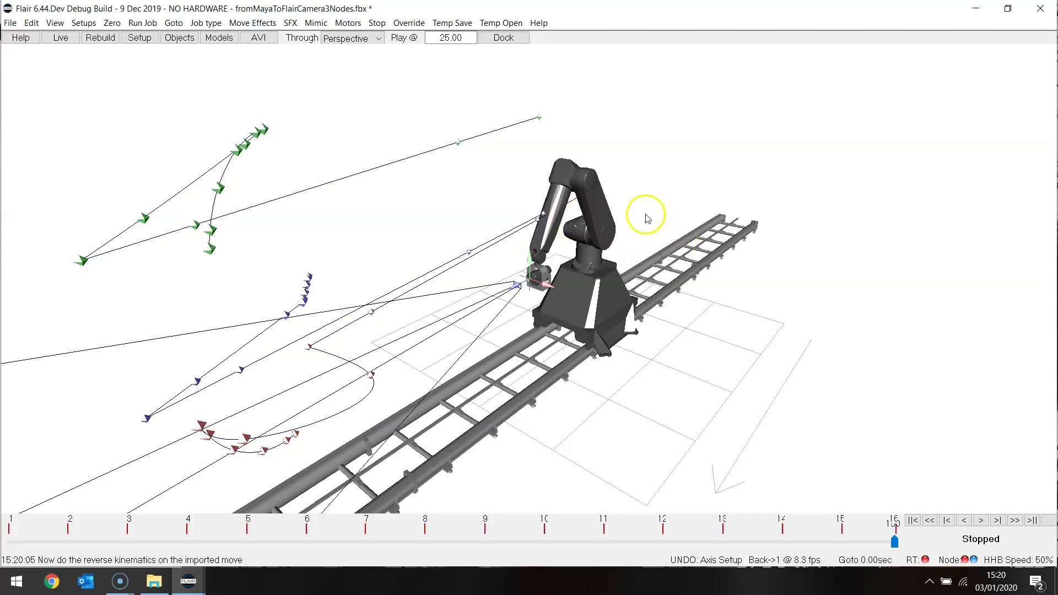
{"action": "left_click_drag", "start_coordinate": [692, 236], "coordinate": [641, 433]}
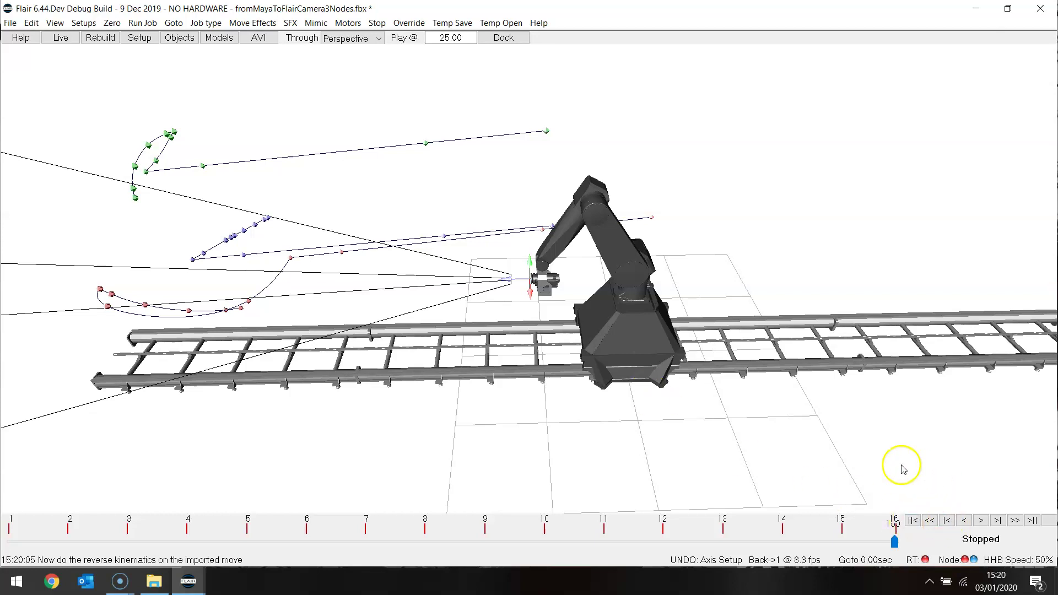
Play the move forward and orbit around the rig to watch the arm follow the path.
{"action": "left_click", "coordinate": [981, 519]}
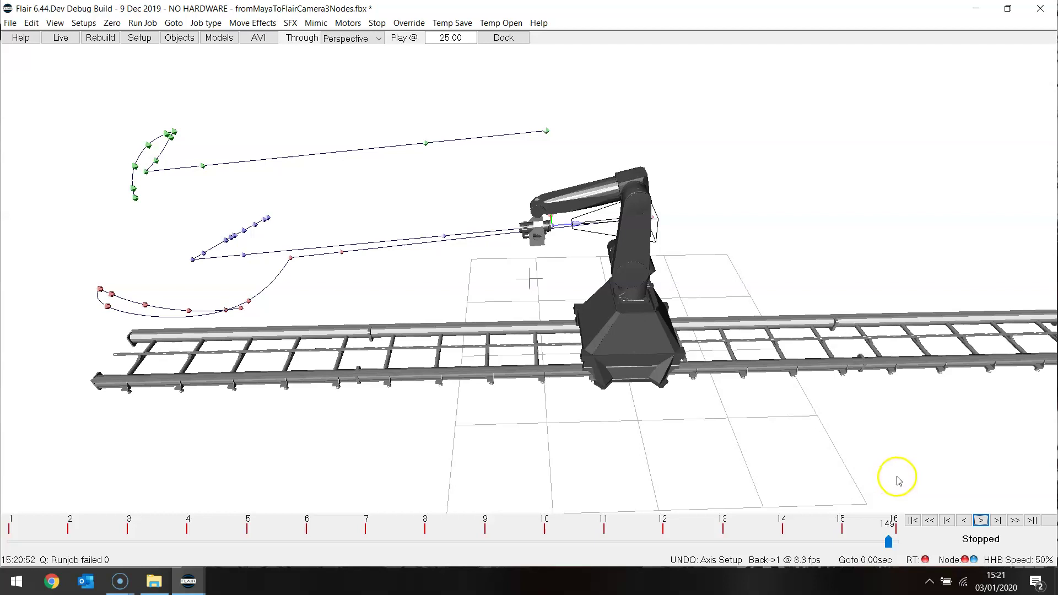
{"action": "left_click_drag", "start_coordinate": [885, 377], "coordinate": [857, 351]}
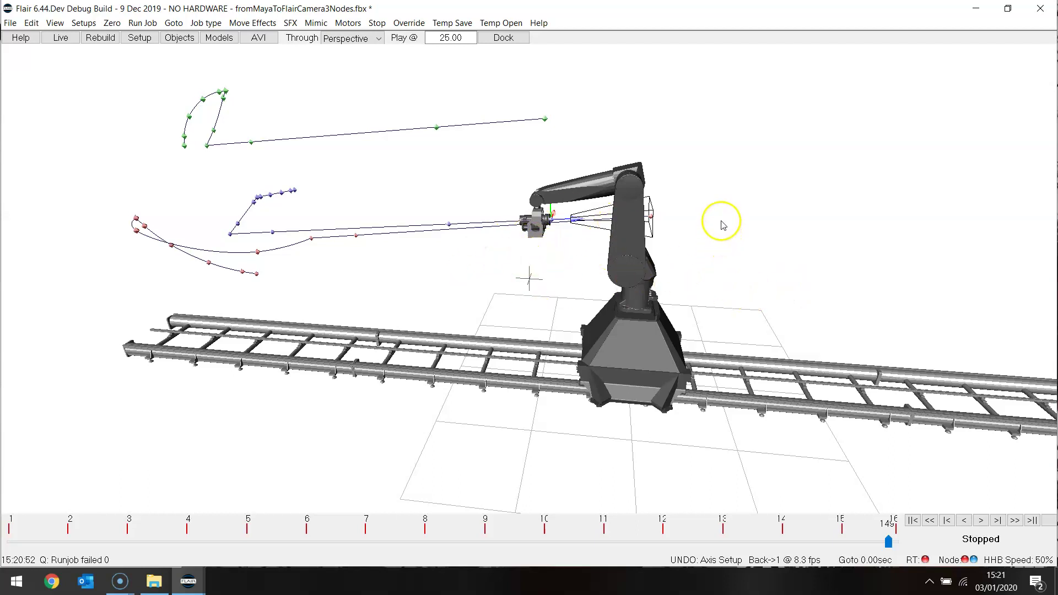
{"action": "middle_click_drag", "start_coordinate": [722, 225], "coordinate": [725, 397]}
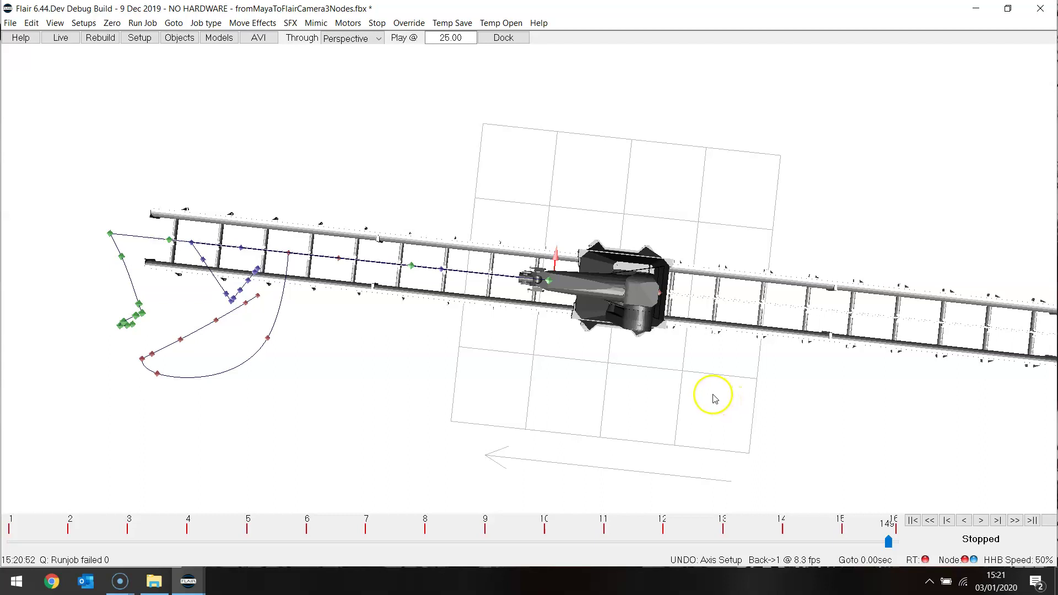
{"action": "middle_click_drag", "start_coordinate": [732, 401], "coordinate": [741, 201]}
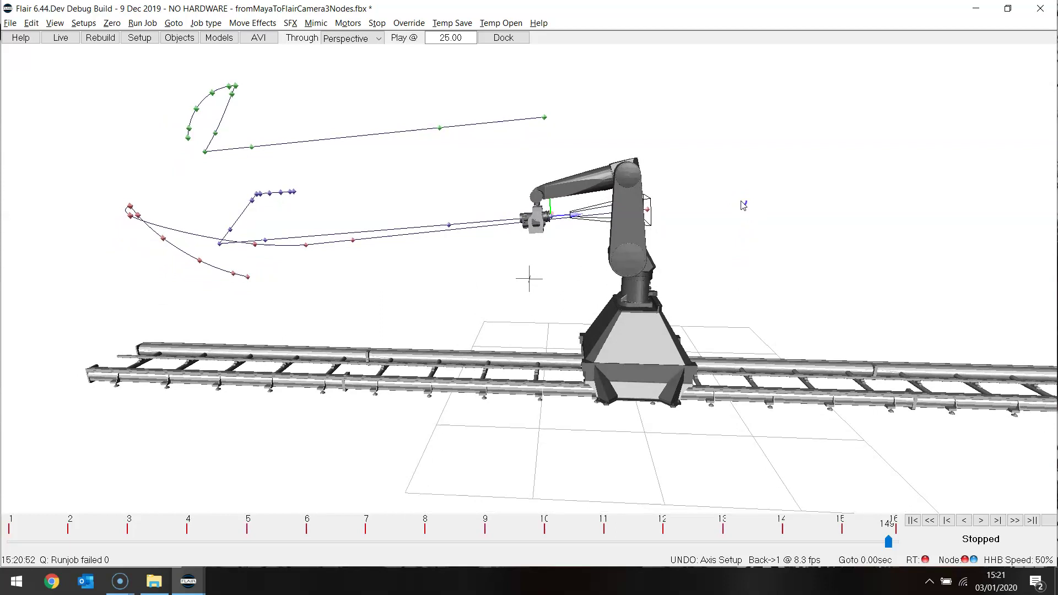
{"action": "middle_click_drag", "start_coordinate": [743, 205], "coordinate": [742, 203]}
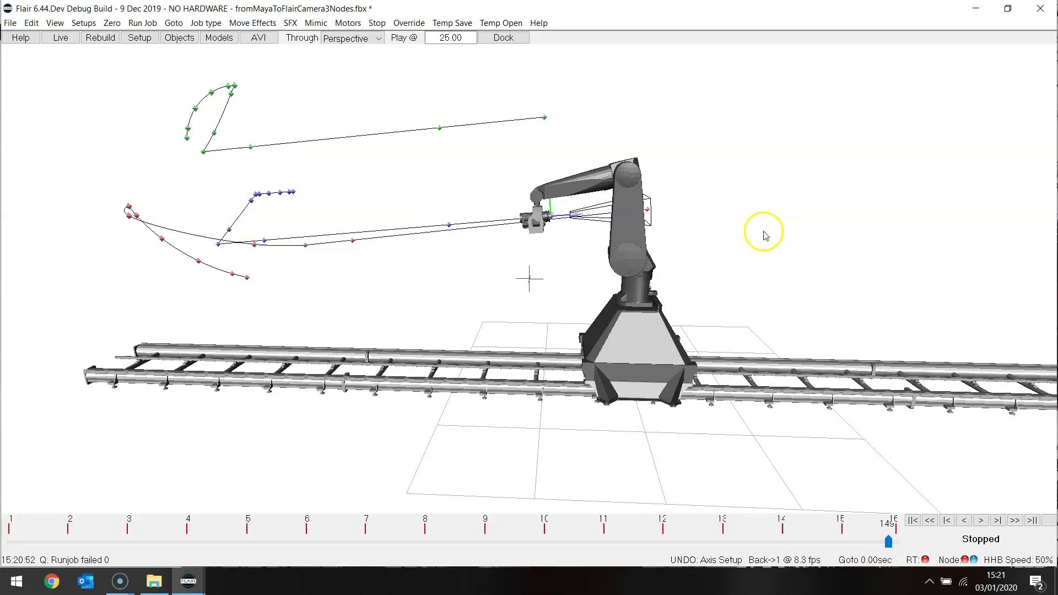
From the Numeric view, set Kinematics Master - Track/Outer to Master Outer and apply it.
{"action": "left_click", "coordinate": [53, 25]}
{"action": "left_click", "coordinate": [66, 36]}
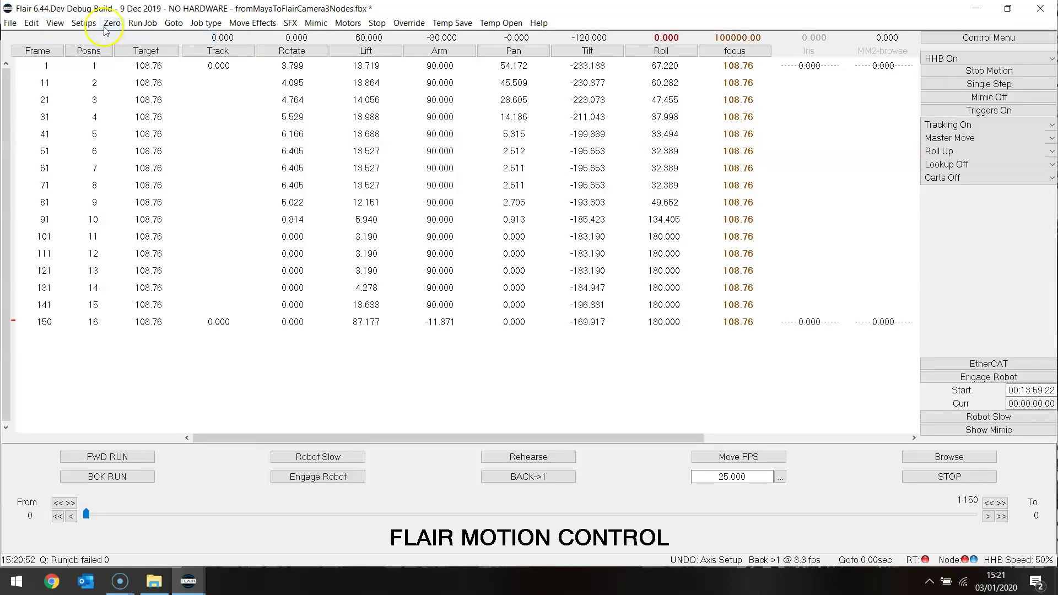
{"action": "left_click", "coordinate": [84, 24]}
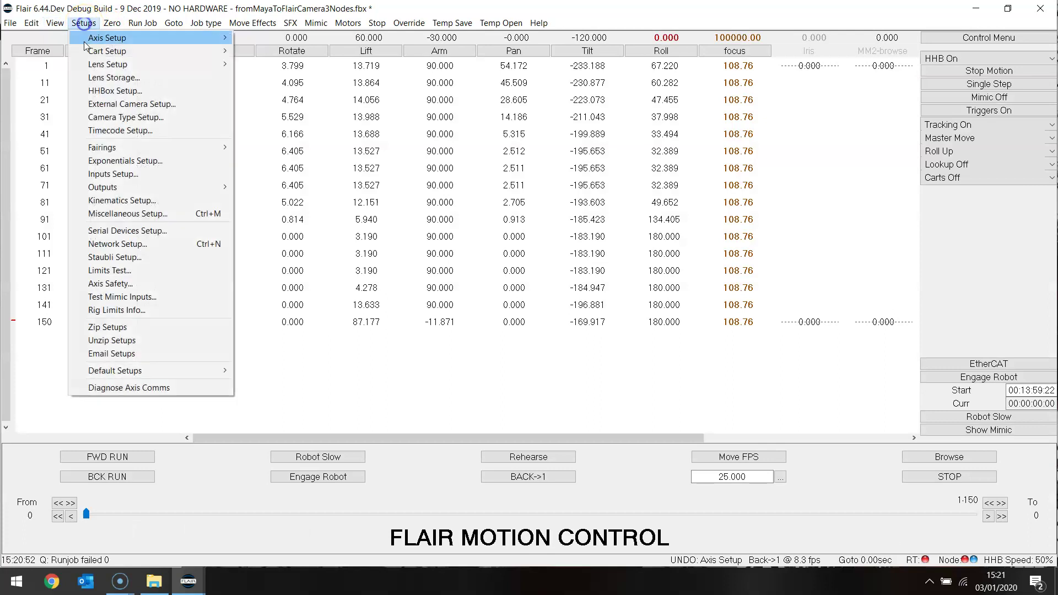
{"action": "left_click", "coordinate": [171, 206]}
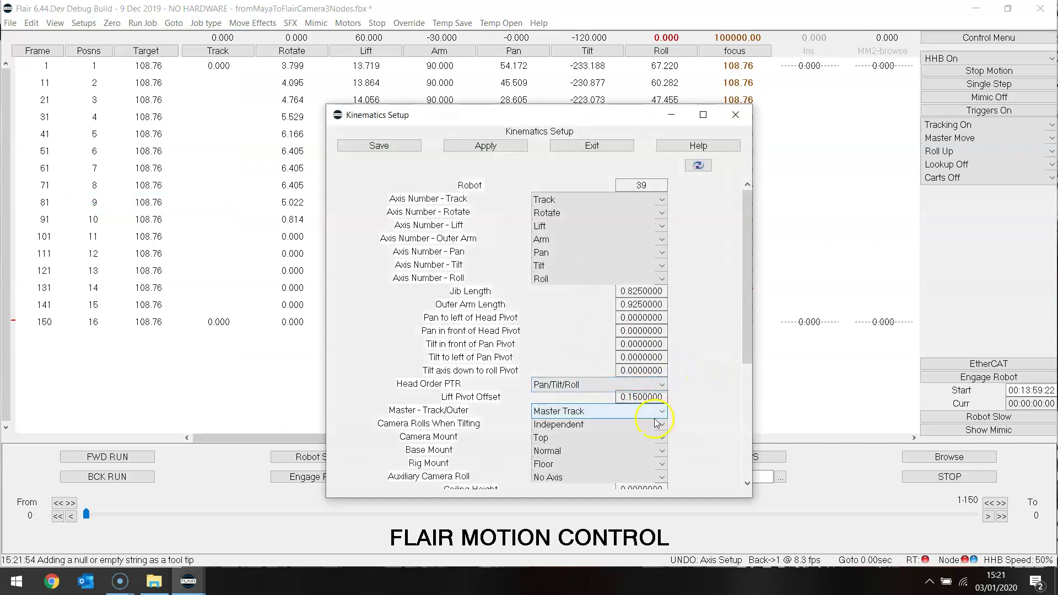
{"action": "left_click", "coordinate": [661, 413]}
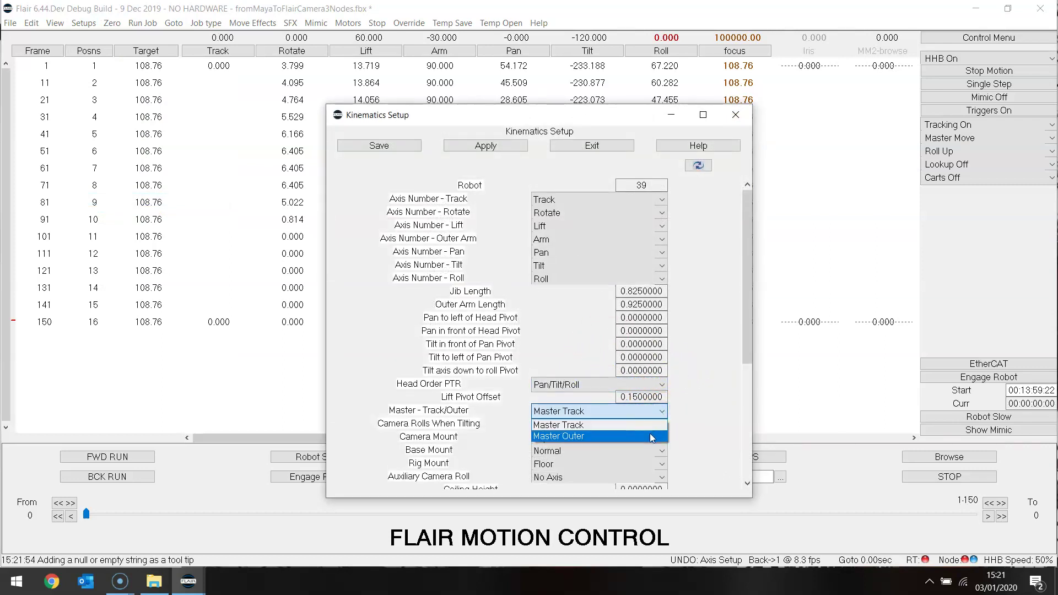
{"action": "left_click", "coordinate": [650, 436]}
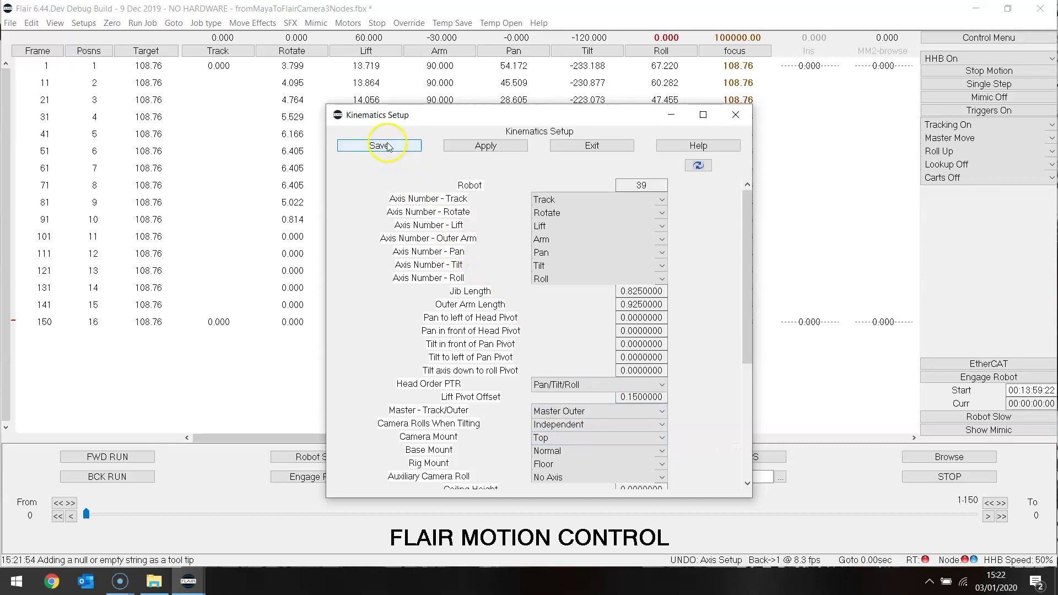
{"action": "left_click", "coordinate": [485, 146]}
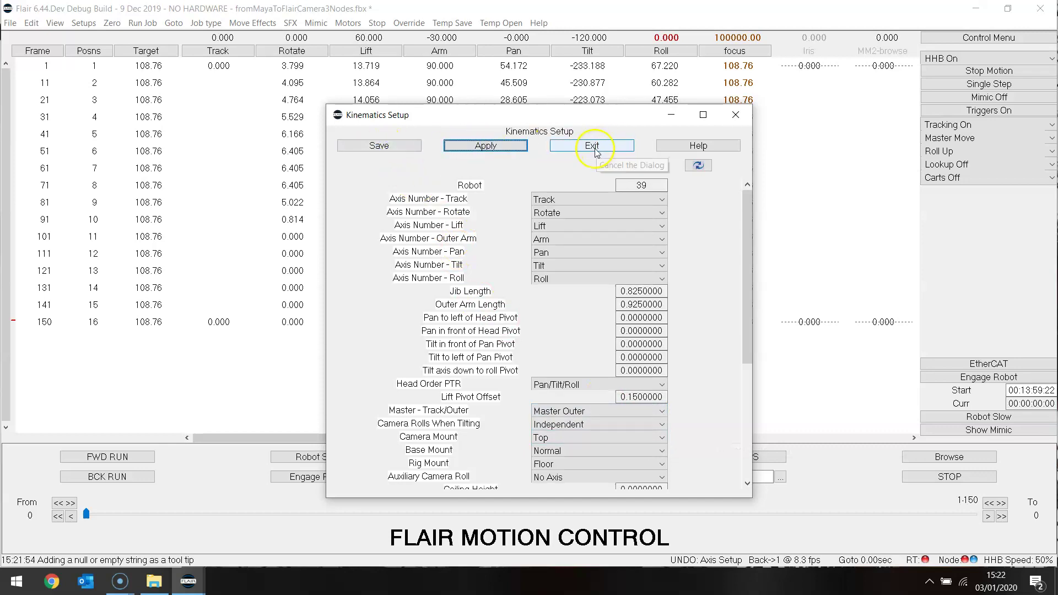
{"action": "left_click", "coordinate": [593, 147]}
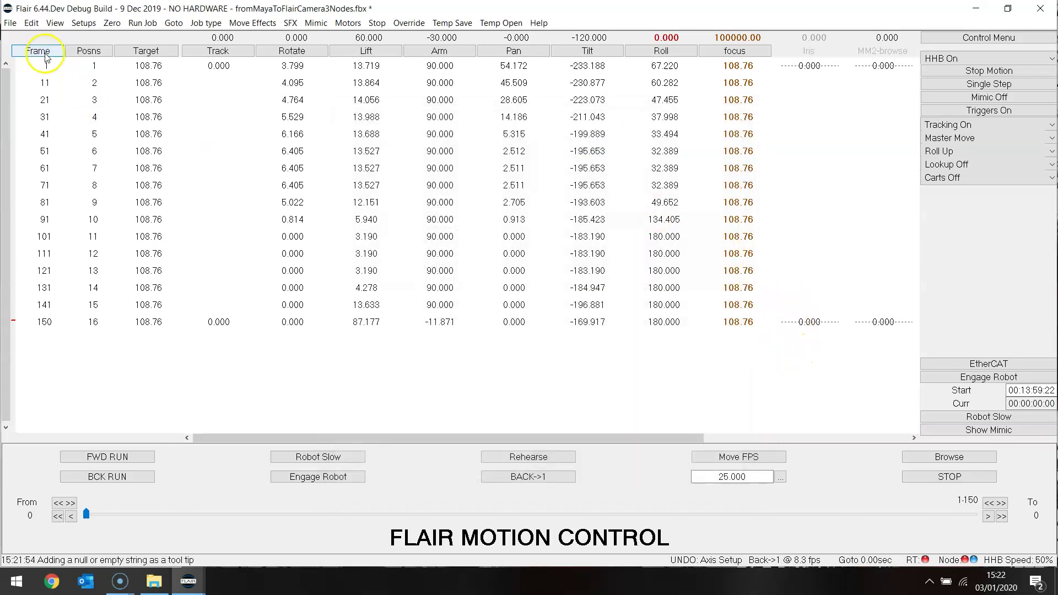
Start a new empty job, store current axis positions as row 0, and edit its Arm value.
{"action": "left_click", "coordinate": [10, 23]}
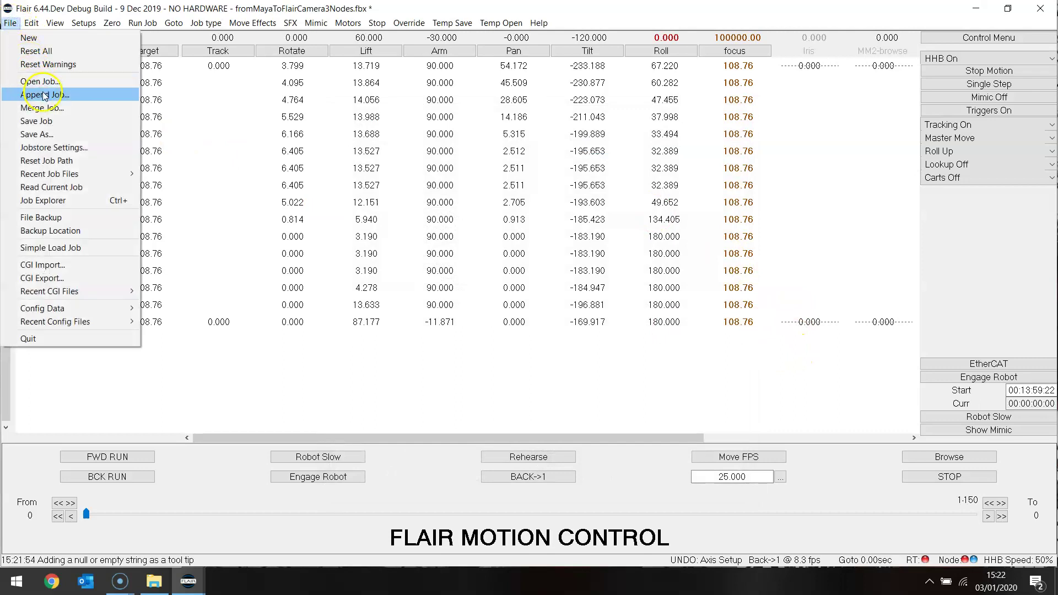
{"action": "left_click", "coordinate": [29, 37]}
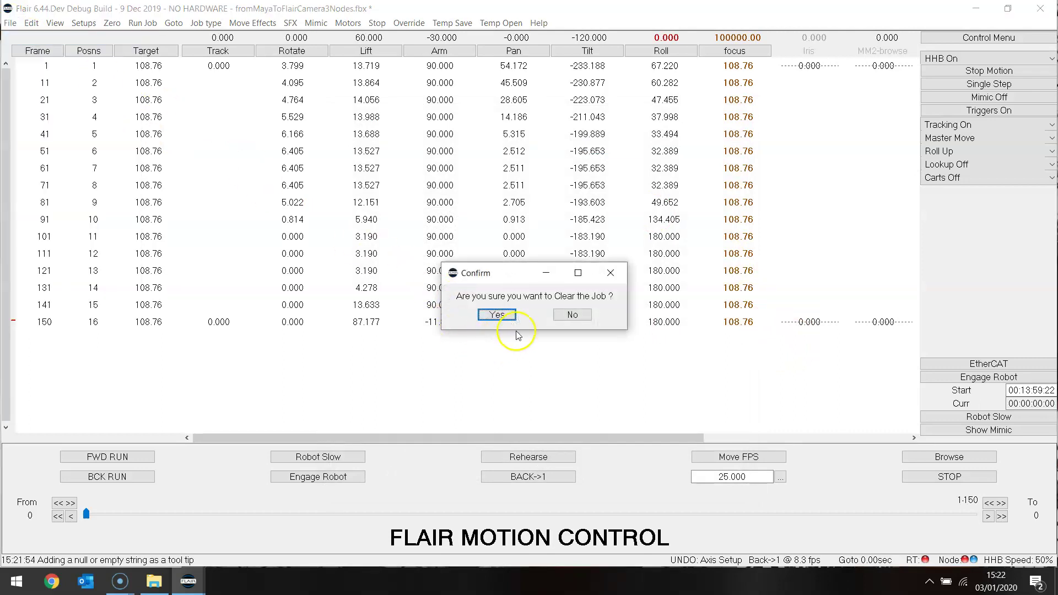
{"action": "left_click", "coordinate": [496, 314]}
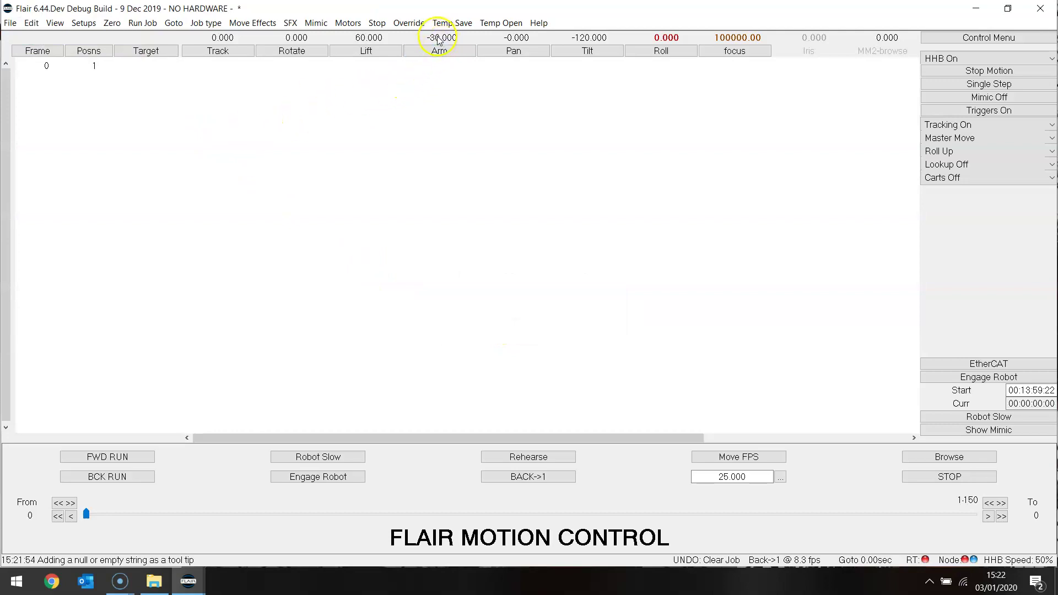
{"action": "left_click", "coordinate": [91, 73]}
{"action": "double_click", "coordinate": [433, 69]}
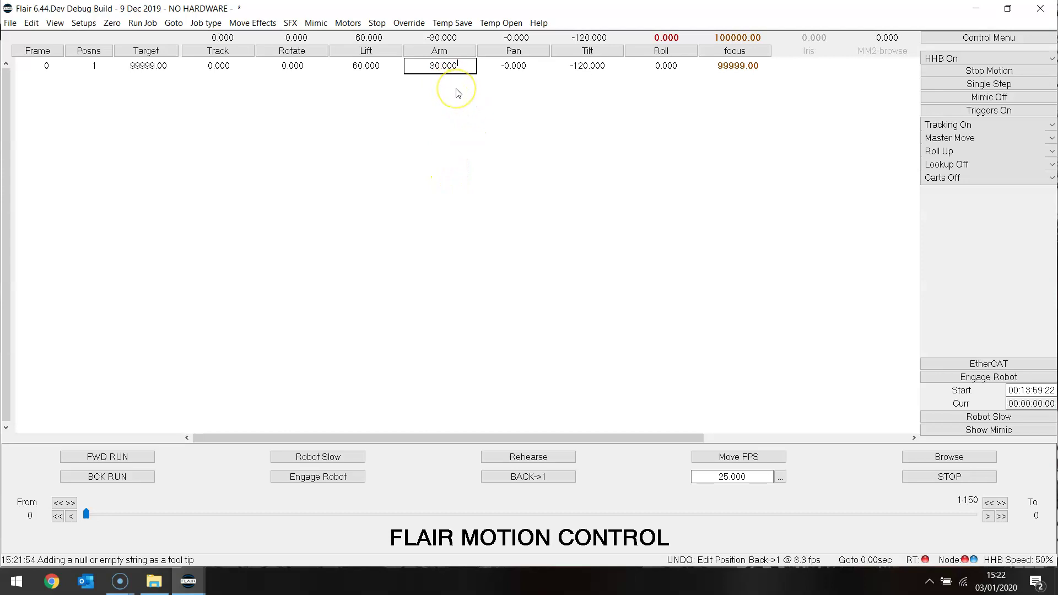
Send the rig to stored position 1 so Arm reads 30.000.
{"action": "left_click", "coordinate": [174, 22]}
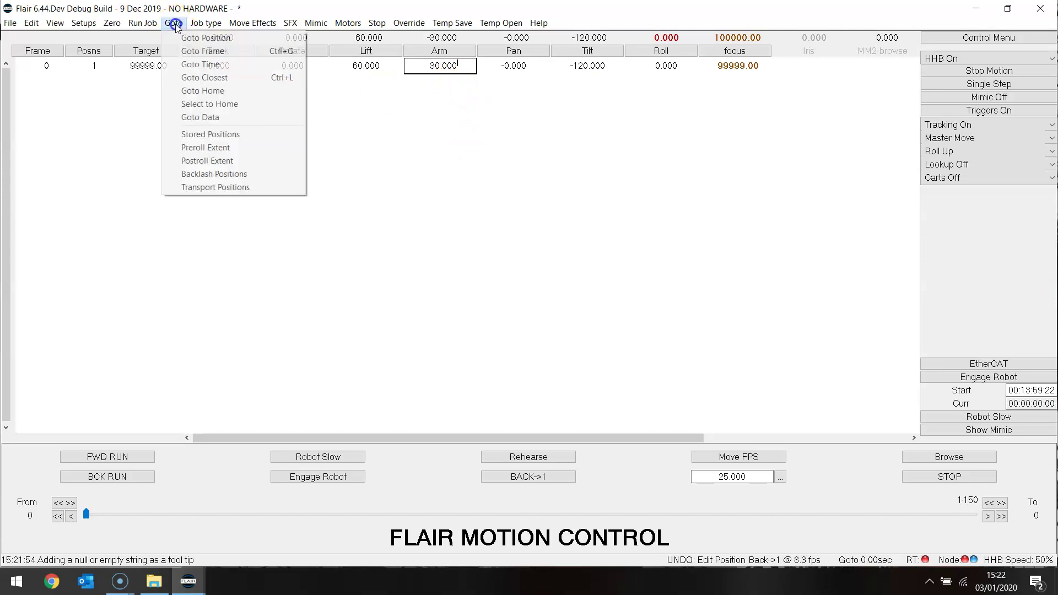
{"action": "left_click", "coordinate": [191, 39]}
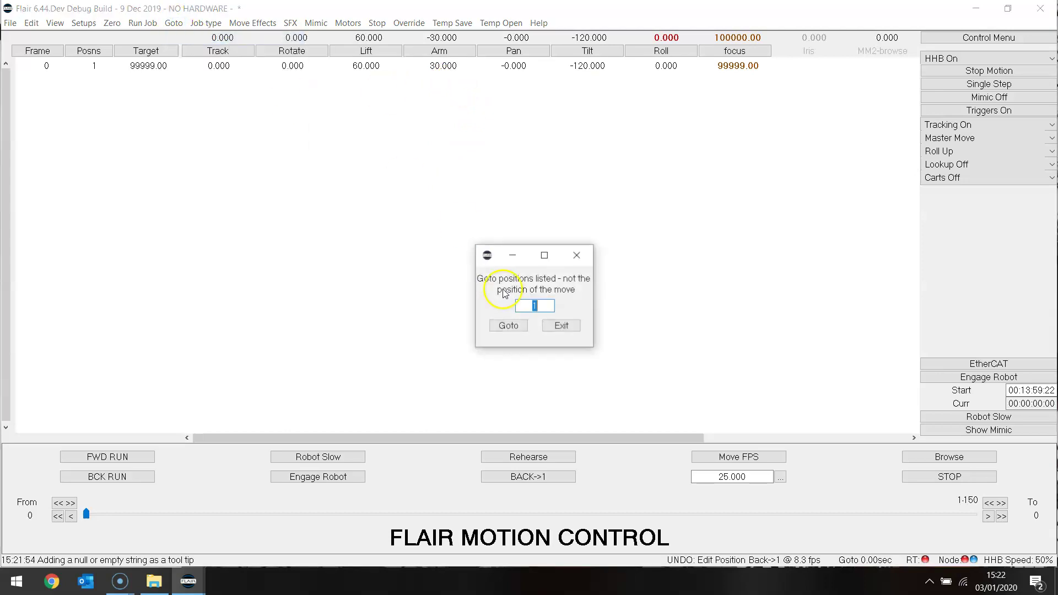
{"action": "left_click", "coordinate": [505, 326]}
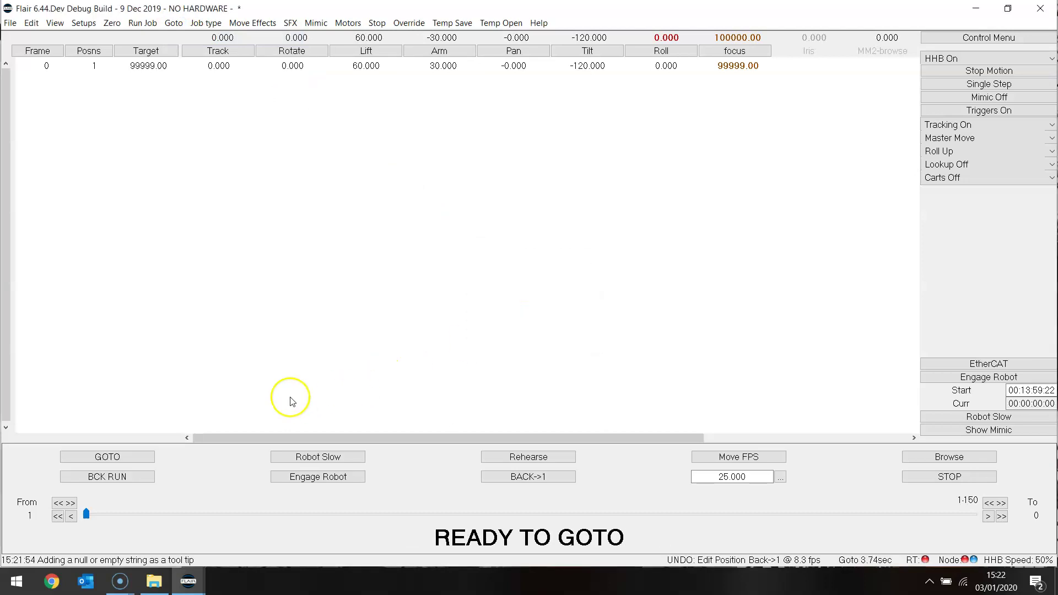
{"action": "left_click", "coordinate": [108, 457]}
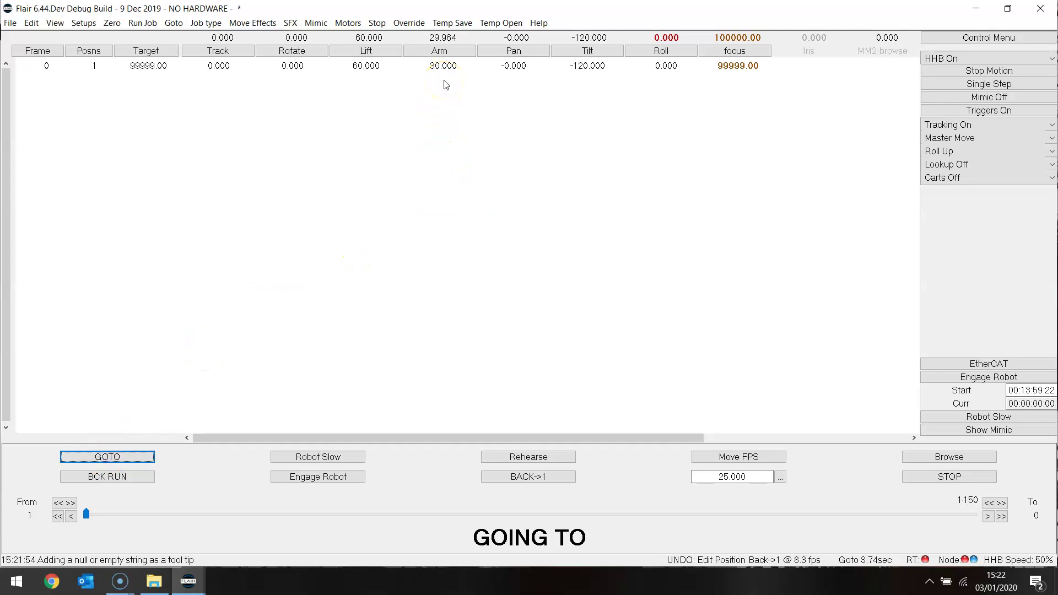
Switch to the Rig Model view and open CGI Import for fromMayaToFlairCamera3Nodes.fbx.
{"action": "left_click", "coordinate": [55, 22]}
{"action": "left_click", "coordinate": [71, 78]}
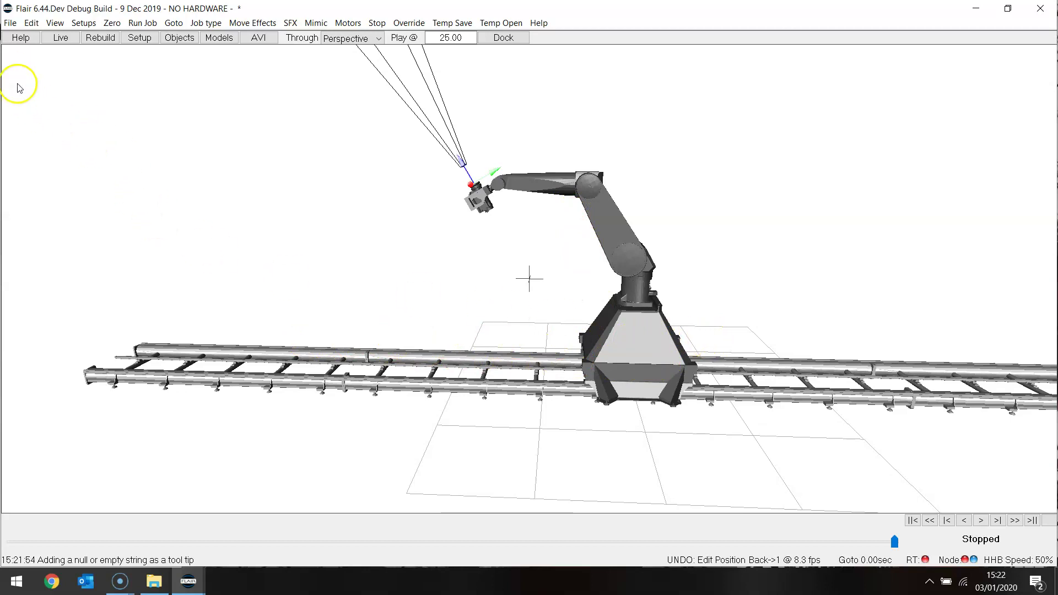
{"action": "left_click", "coordinate": [10, 23]}
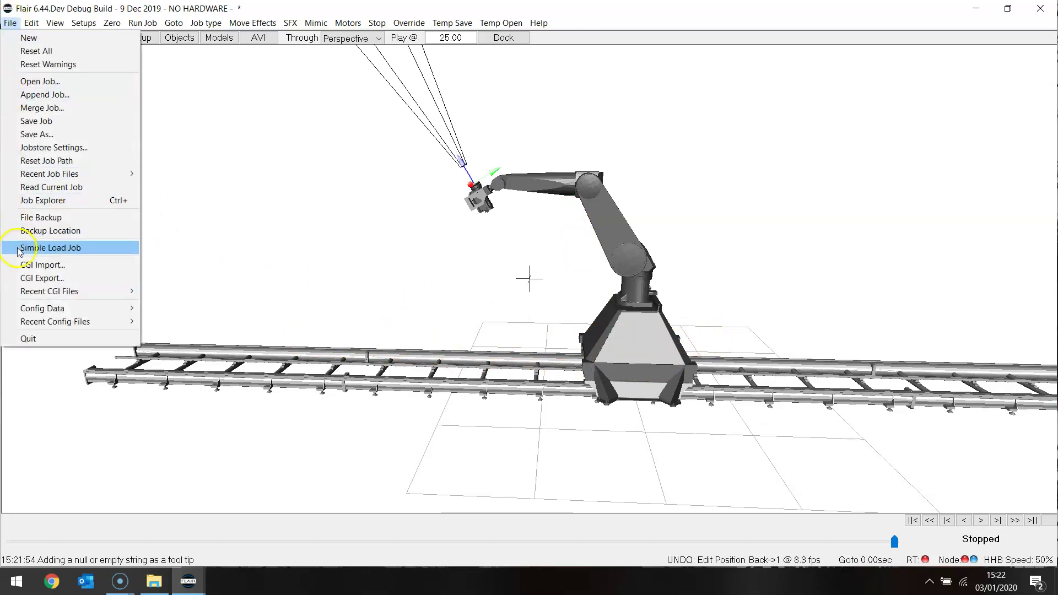
{"action": "left_click", "coordinate": [34, 265]}
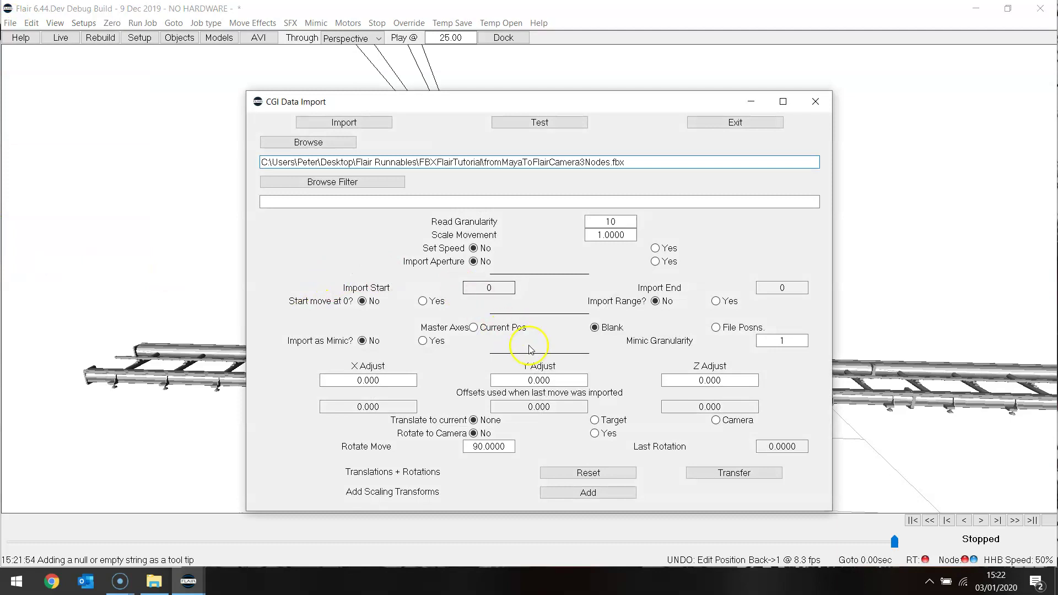
Import the FBX camera move, camera and Take 001, with X Adjust -2 and Y Adjust 0.8.
{"action": "left_click", "coordinate": [391, 378]}
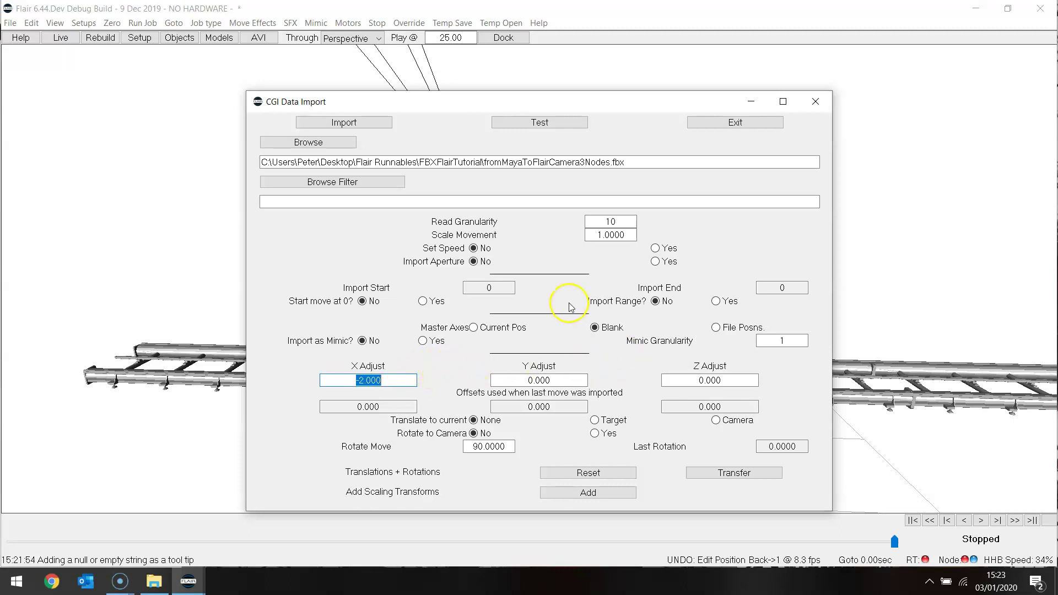
{"action": "left_click", "coordinate": [558, 379]}
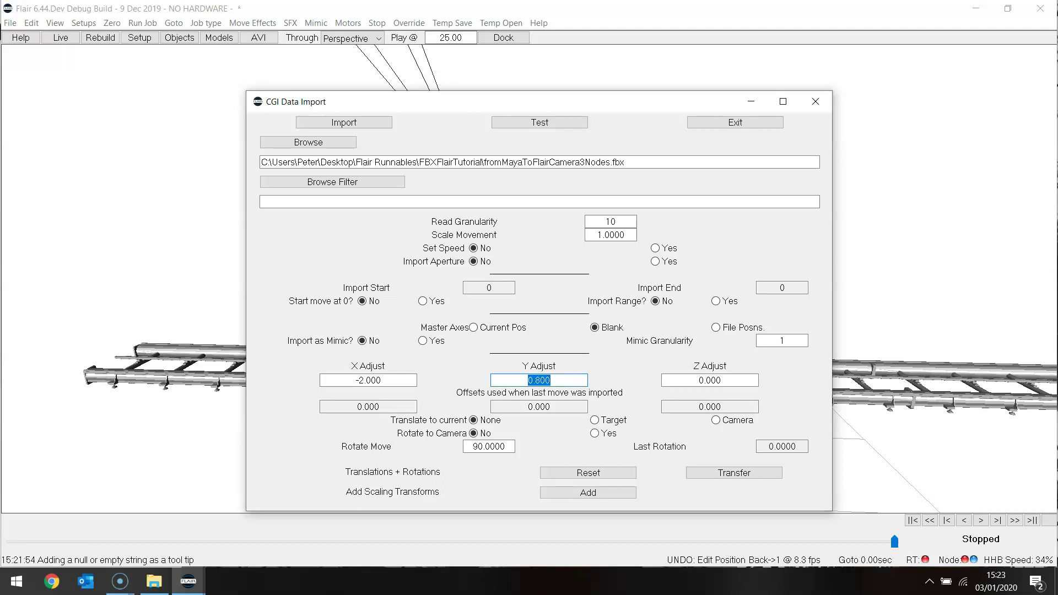
{"action": "left_click", "coordinate": [344, 122]}
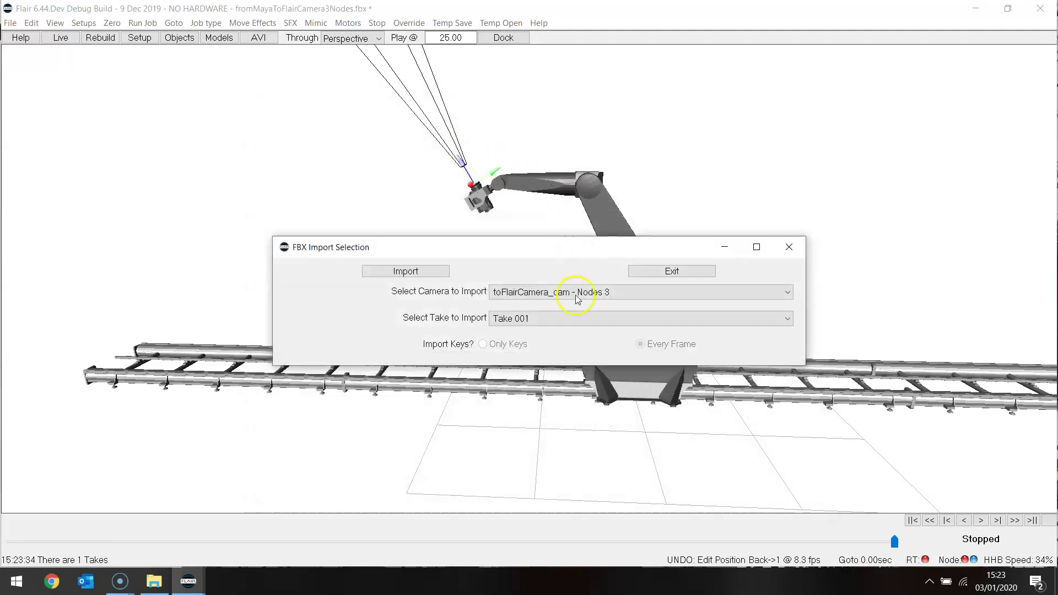
{"action": "left_click", "coordinate": [410, 272]}
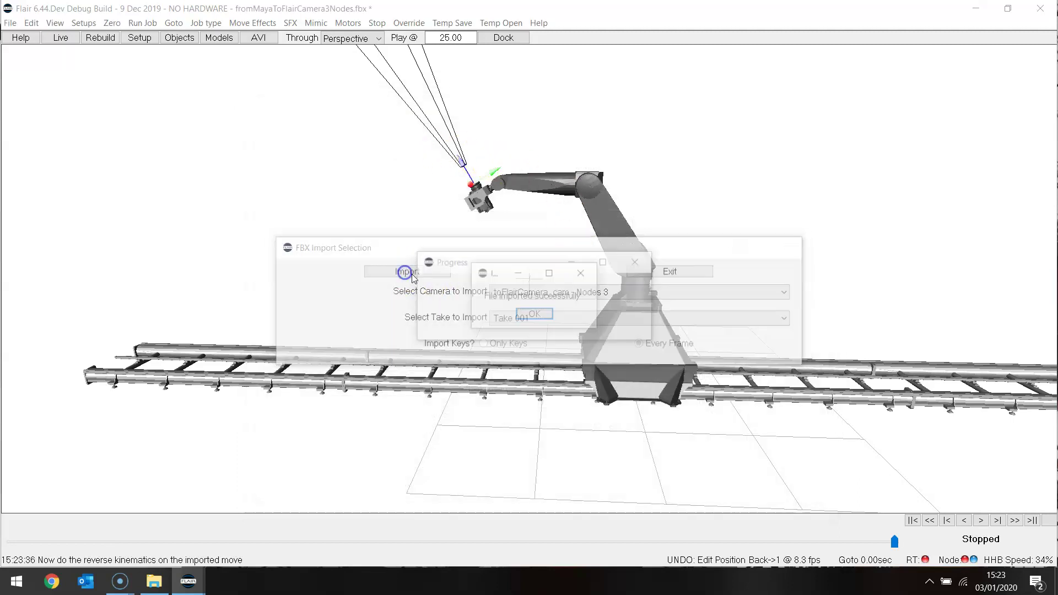
{"action": "left_click", "coordinate": [533, 315]}
{"action": "left_click", "coordinate": [55, 23]}
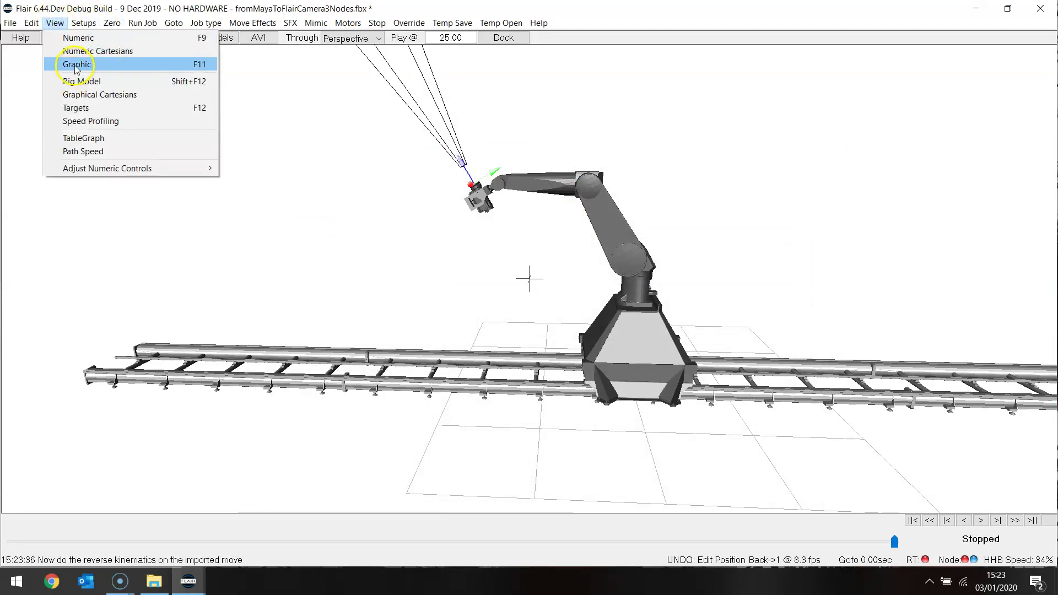
Fit the rig model to the imported path, view it from above, and play forwards and backwards.
{"action": "left_click", "coordinate": [85, 82]}
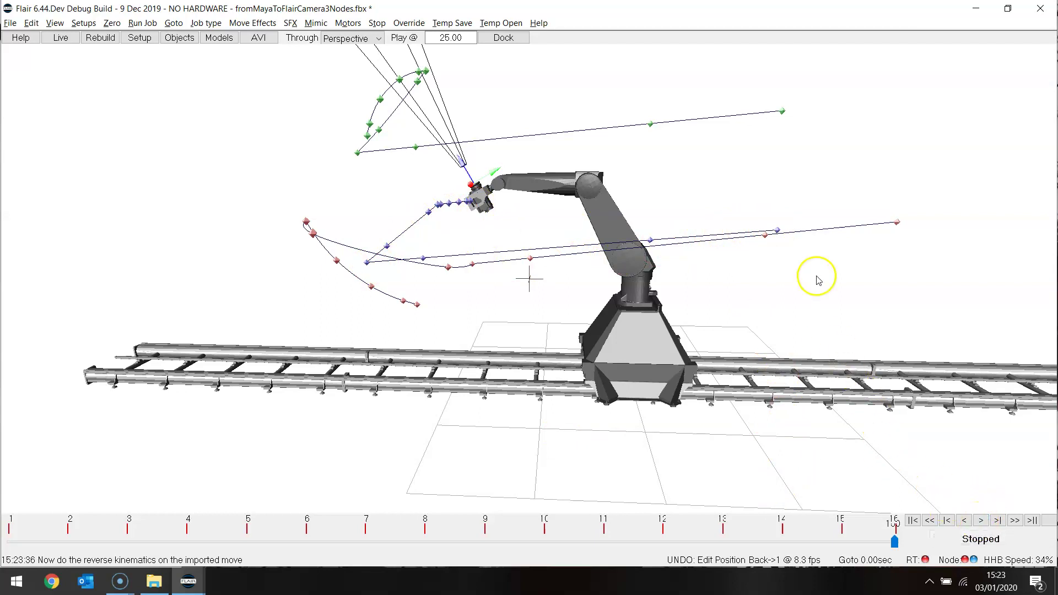
{"action": "left_click_drag", "start_coordinate": [815, 279], "coordinate": [812, 303]}
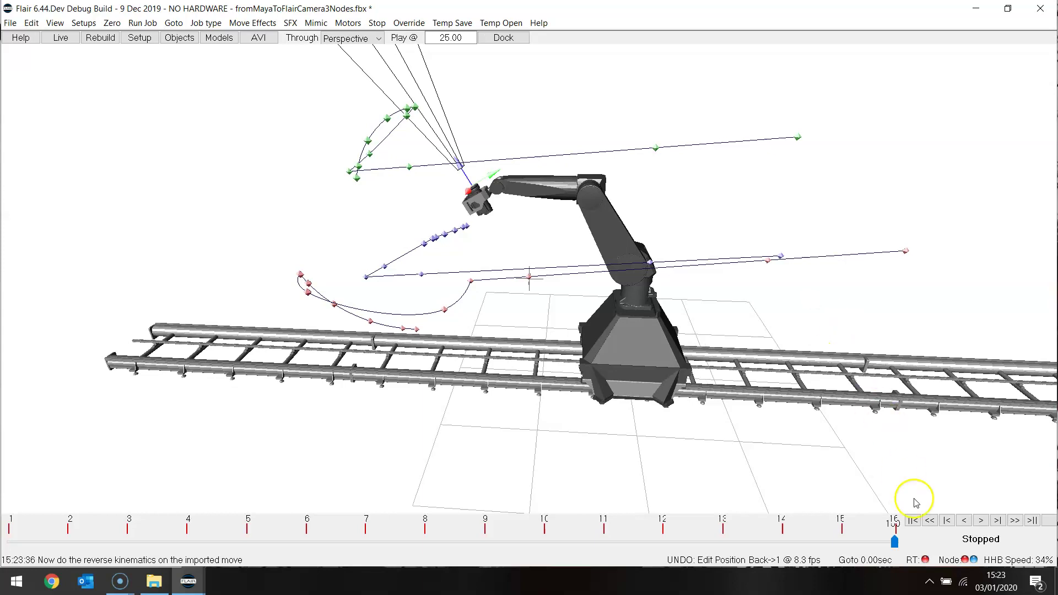
{"action": "left_click", "coordinate": [980, 521]}
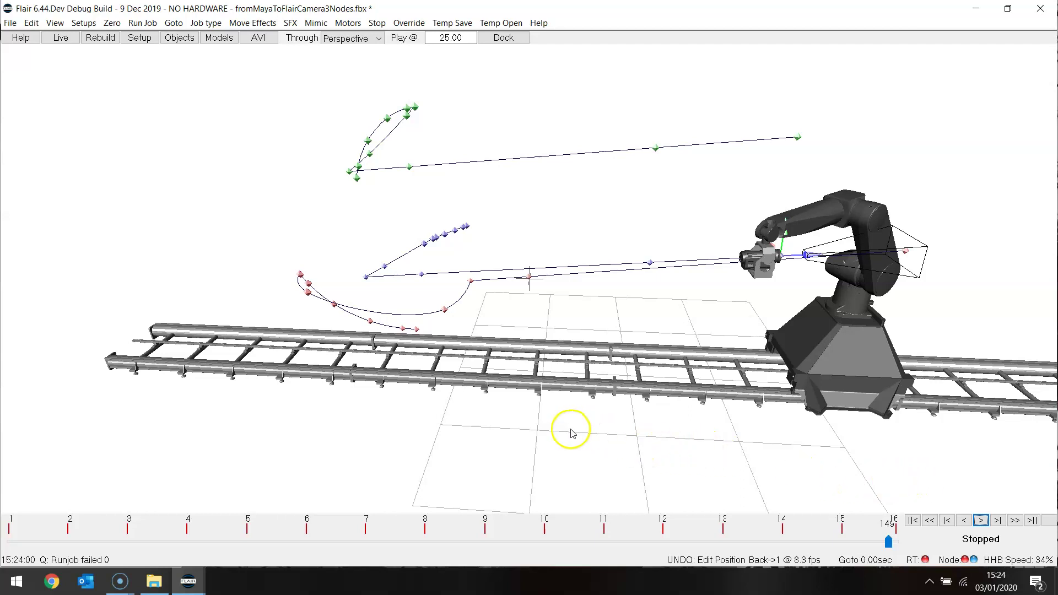
{"action": "left_click", "coordinate": [963, 520]}
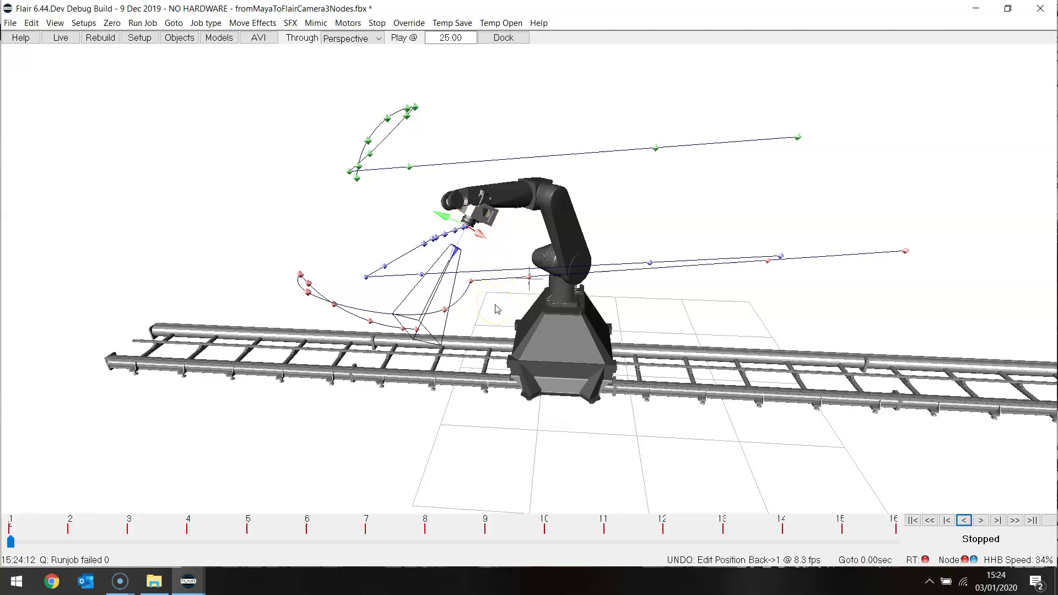
Re-import the FBX camera move with Z Adjust set to -0.7.
{"action": "left_click", "coordinate": [11, 24]}
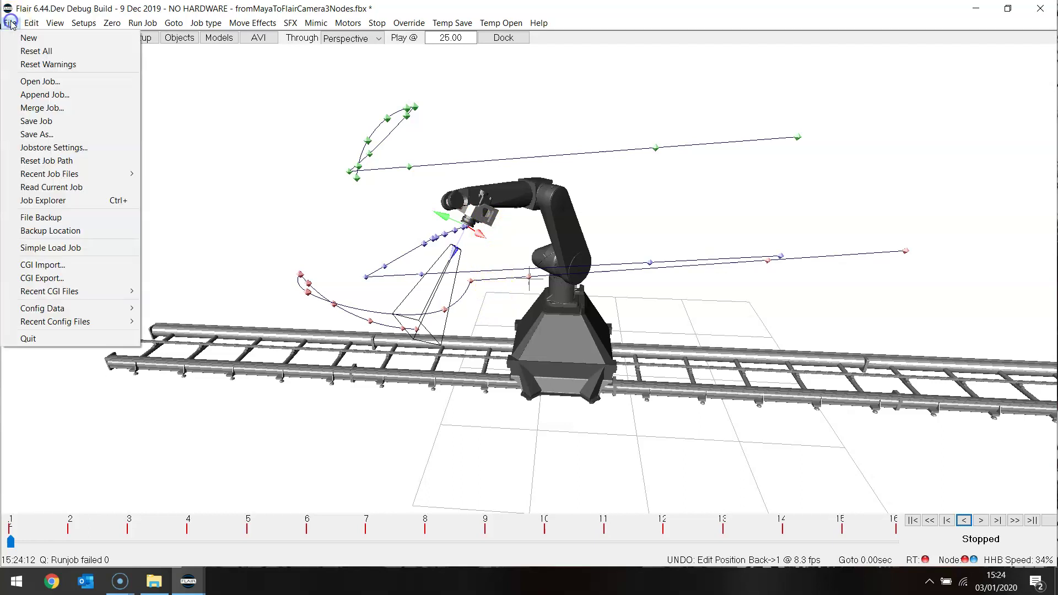
{"action": "left_click", "coordinate": [44, 265]}
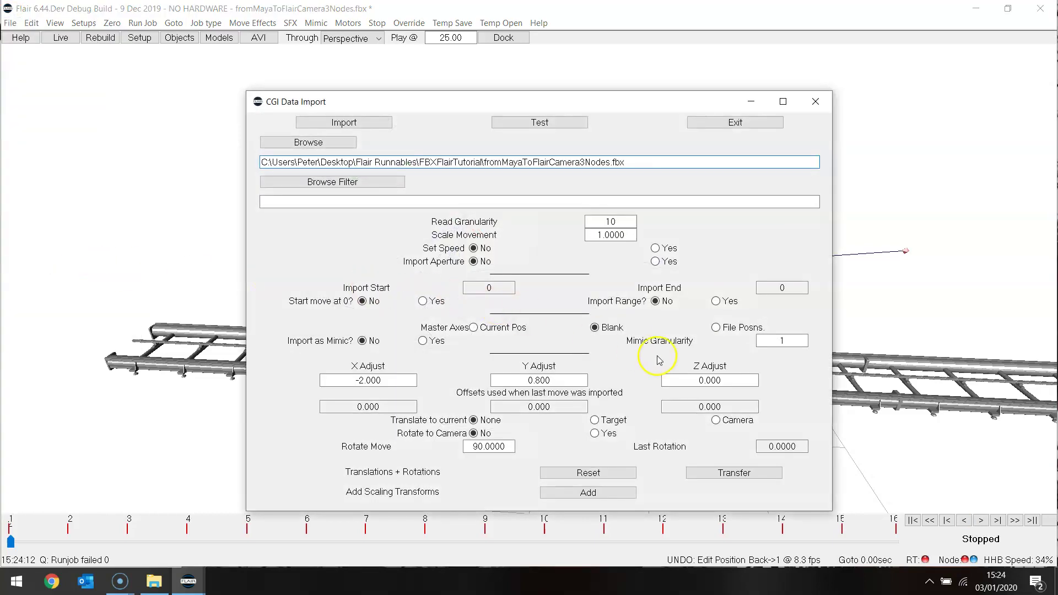
{"action": "double_click", "coordinate": [743, 381]}
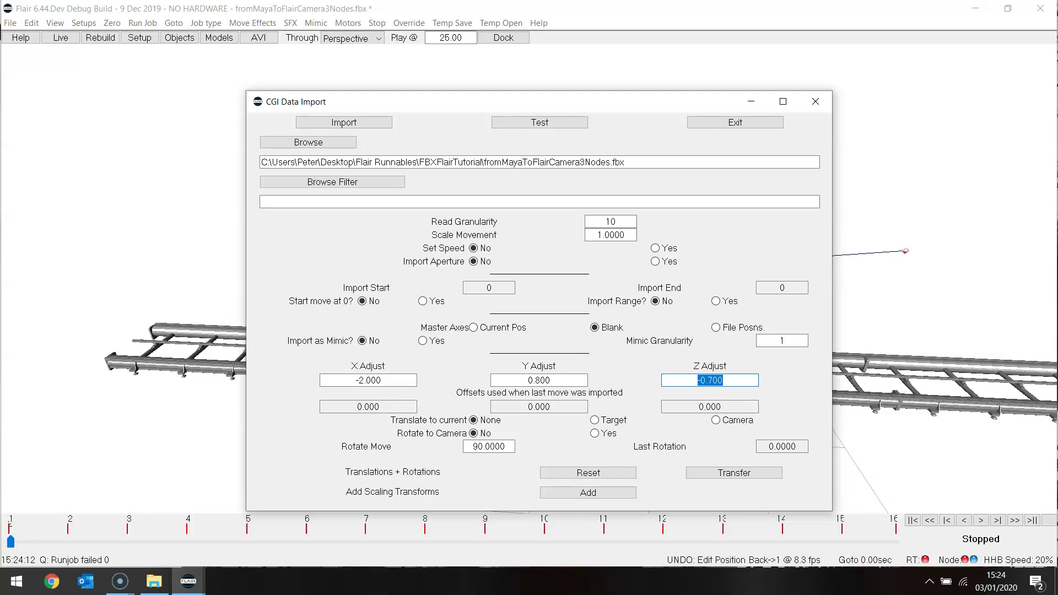
{"action": "left_click", "coordinate": [343, 122]}
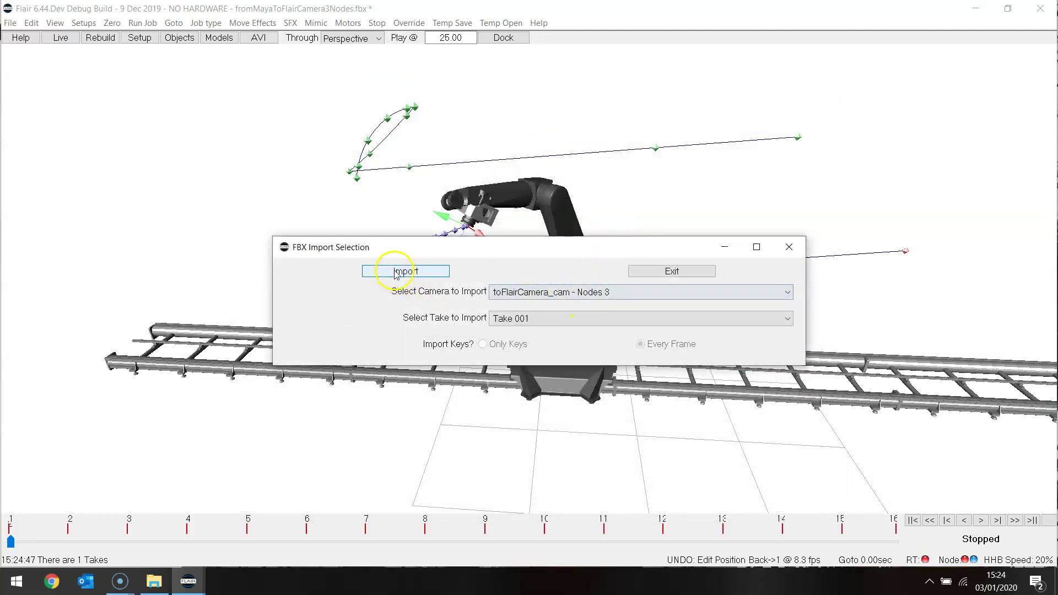
{"action": "left_click", "coordinate": [404, 272]}
{"action": "left_click", "coordinate": [534, 314]}
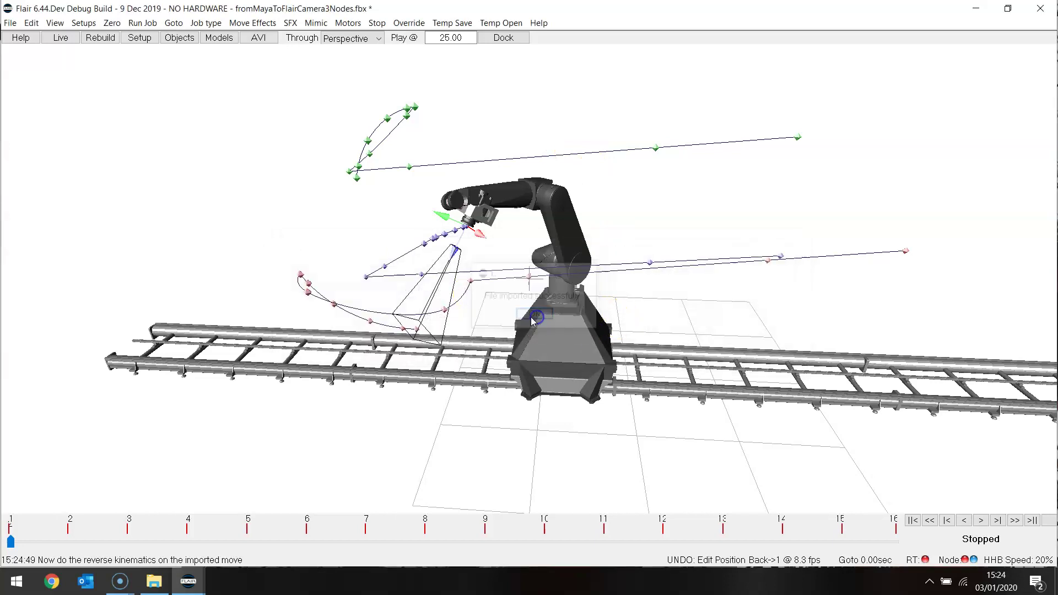
Re-pose the rig model onto the Z-offset path and play it forwards and backwards.
{"action": "left_click", "coordinate": [55, 22]}
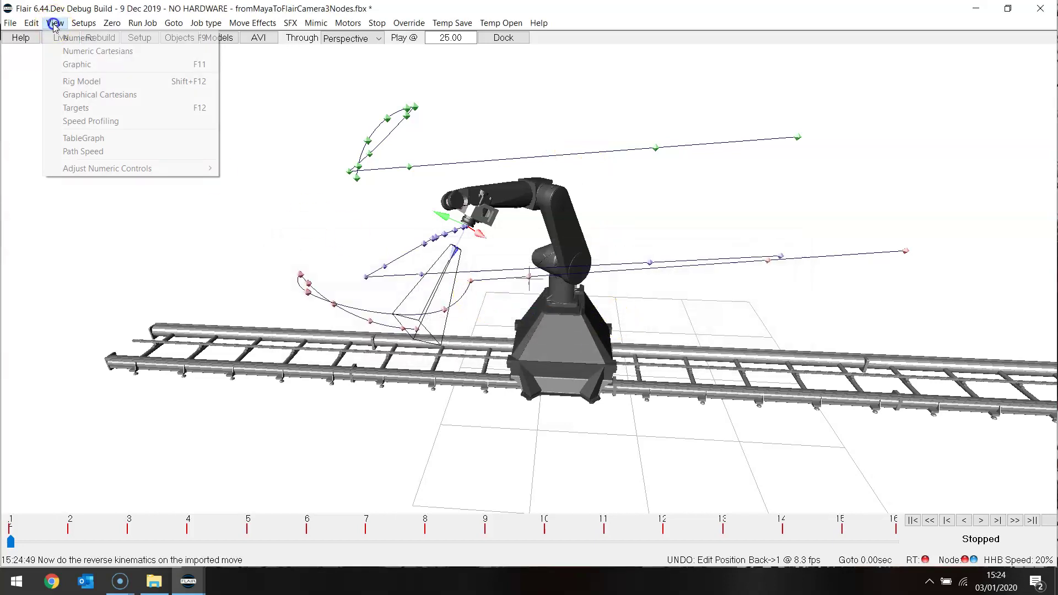
{"action": "left_click", "coordinate": [77, 82]}
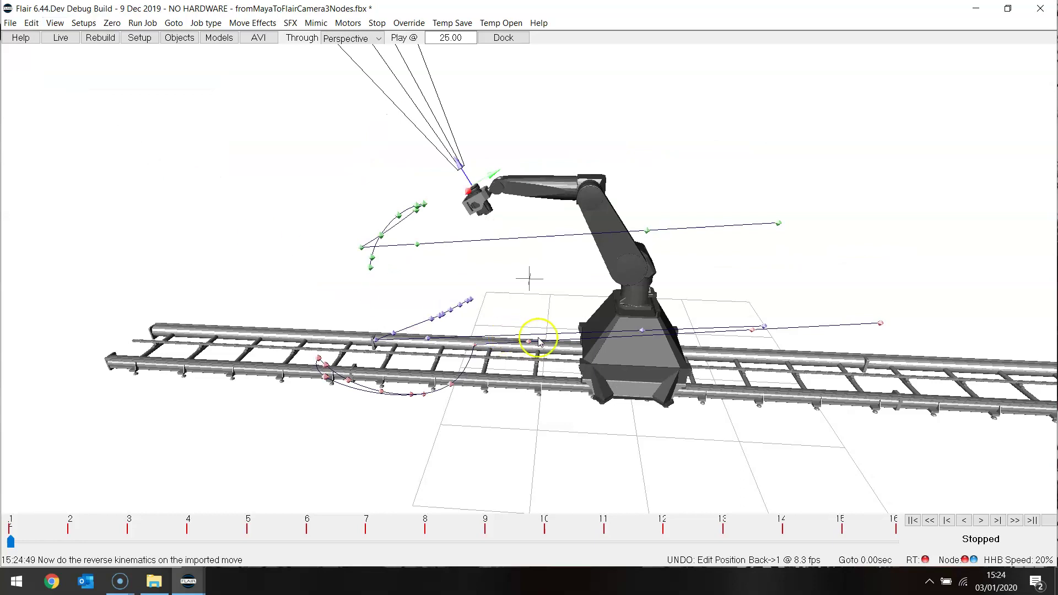
{"action": "middle_click_drag", "start_coordinate": [874, 406], "coordinate": [799, 366]}
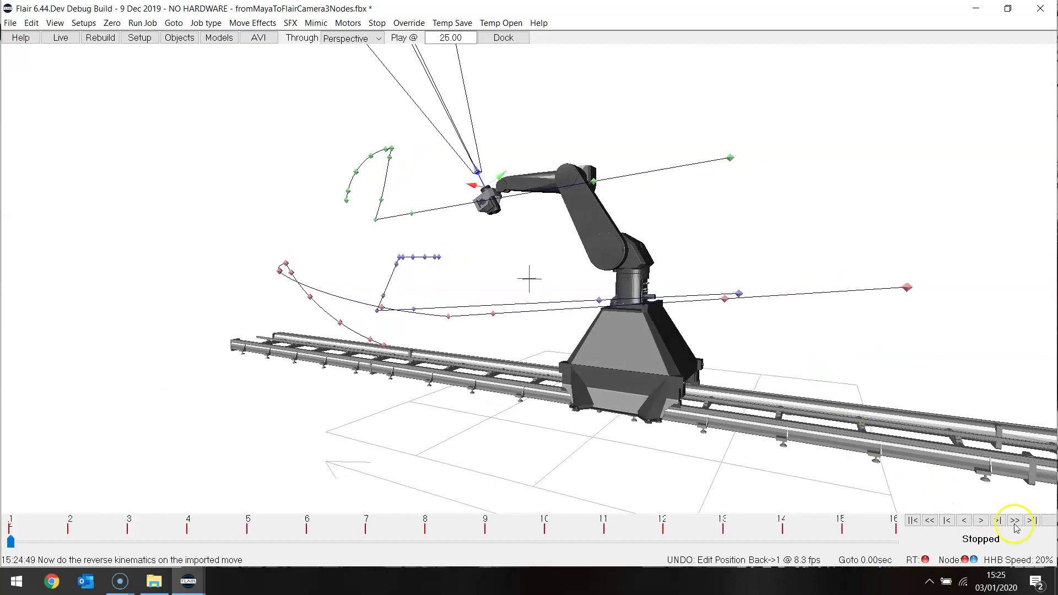
{"action": "left_click", "coordinate": [981, 520]}
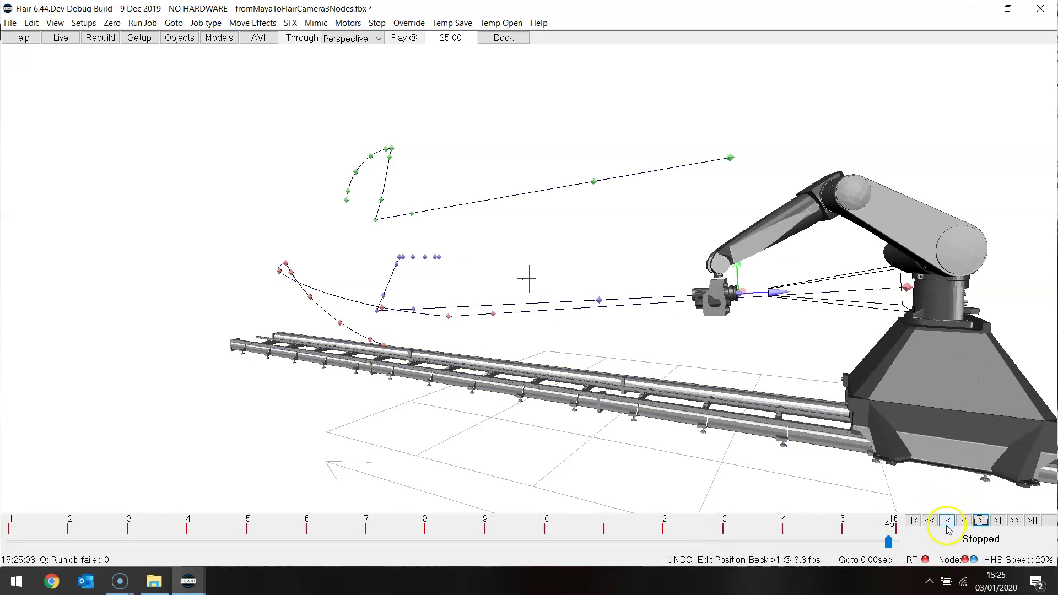
{"action": "left_click", "coordinate": [963, 520]}
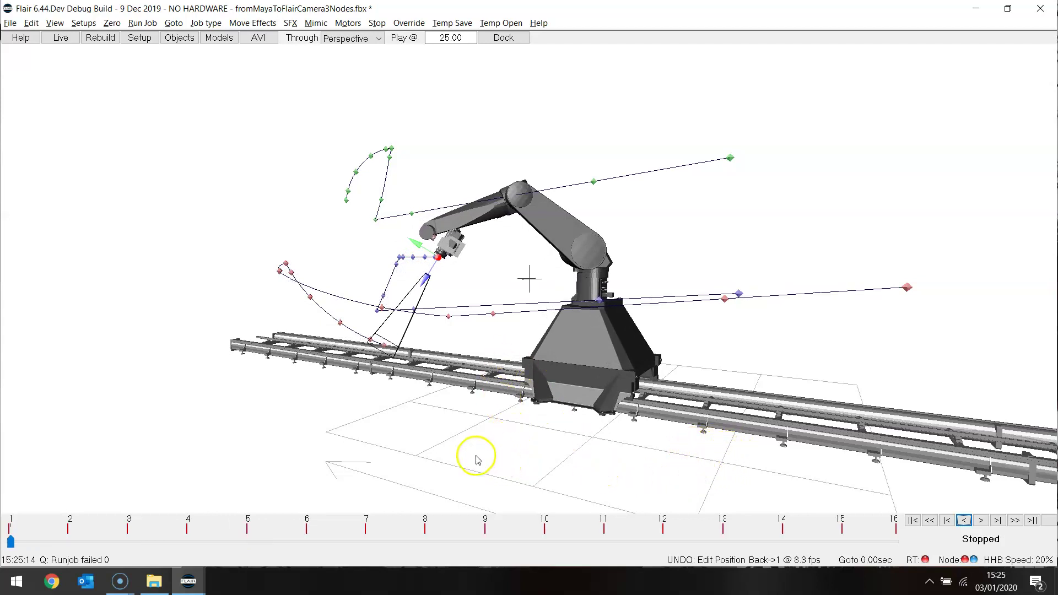
Orbit around the robot and rail to inspect the three new node paths.
{"action": "left_click_drag", "start_coordinate": [474, 455], "coordinate": [658, 473]}
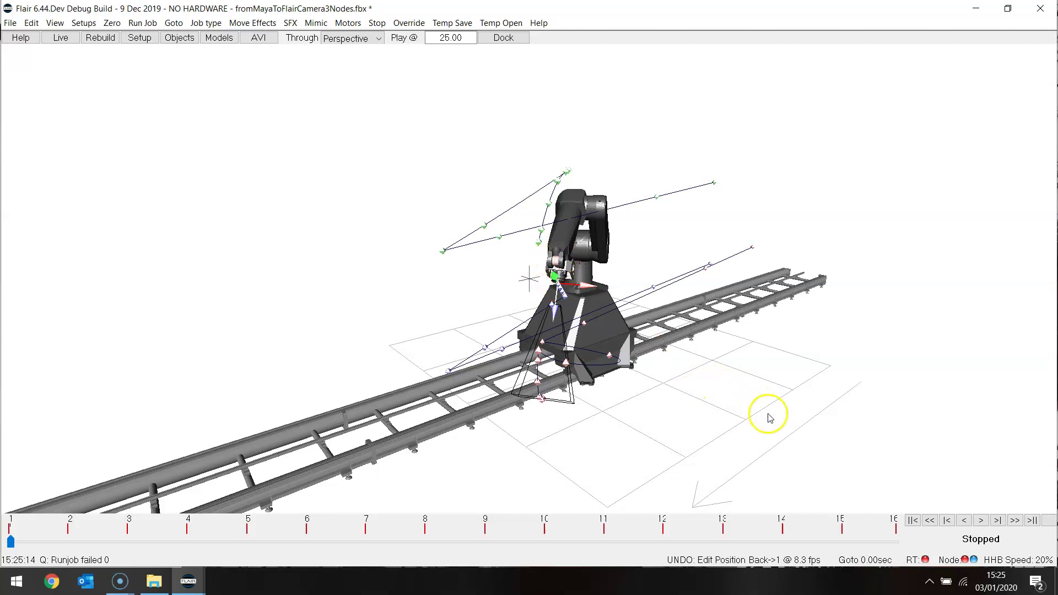
{"action": "left_click_drag", "start_coordinate": [791, 421], "coordinate": [627, 358]}
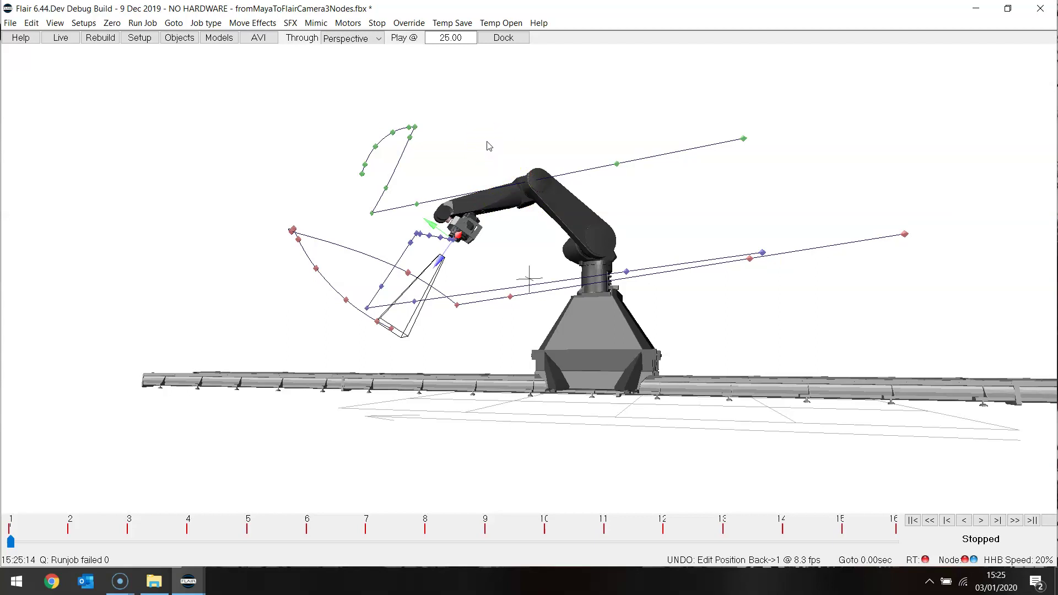
{"action": "left_click", "coordinate": [54, 23]}
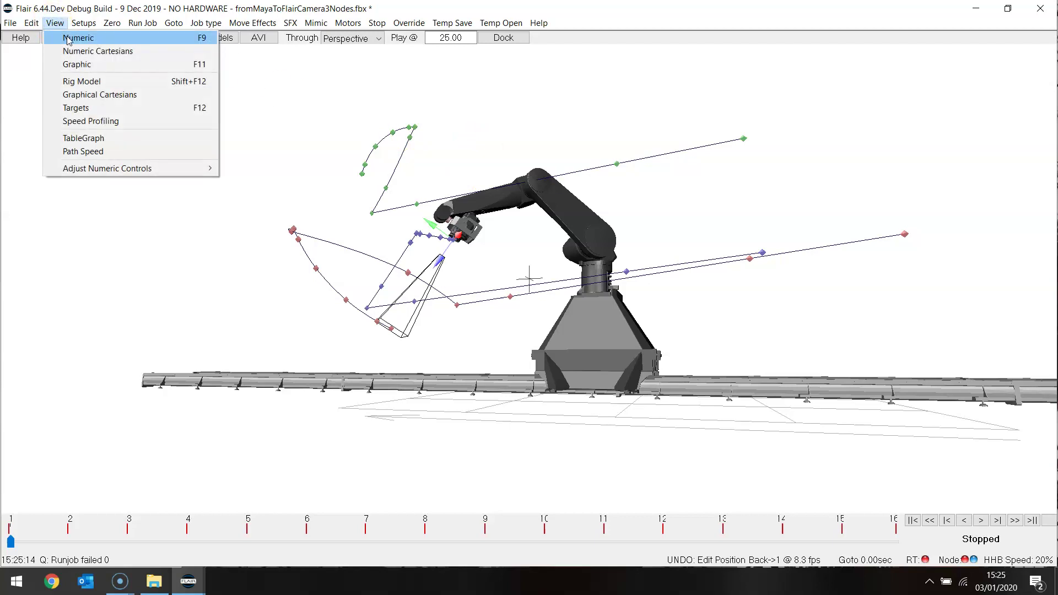
{"action": "left_click", "coordinate": [68, 39]}
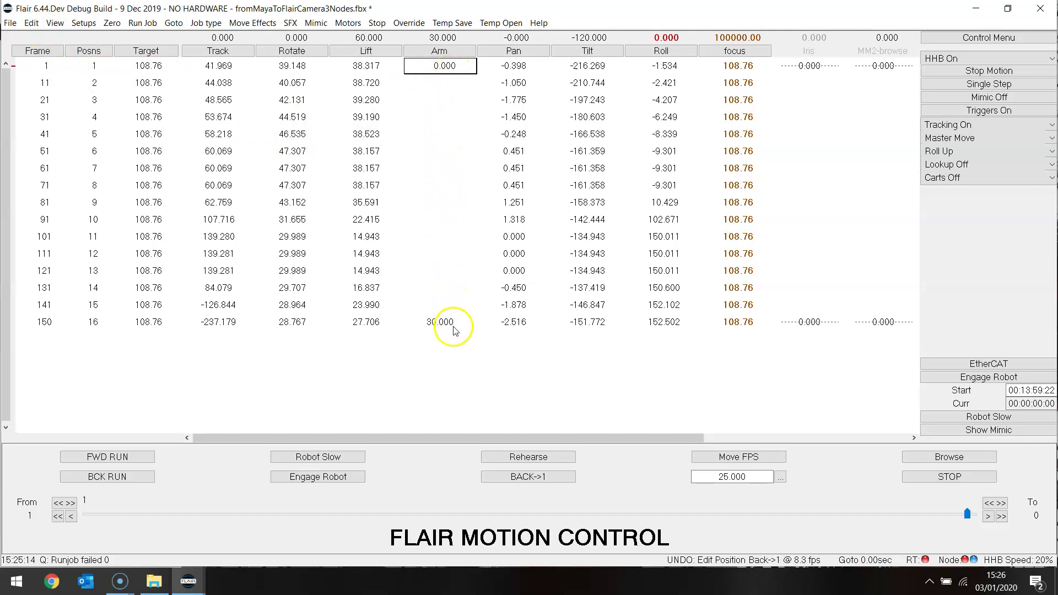
{"action": "left_click", "coordinate": [53, 23]}
{"action": "left_click", "coordinate": [77, 82]}
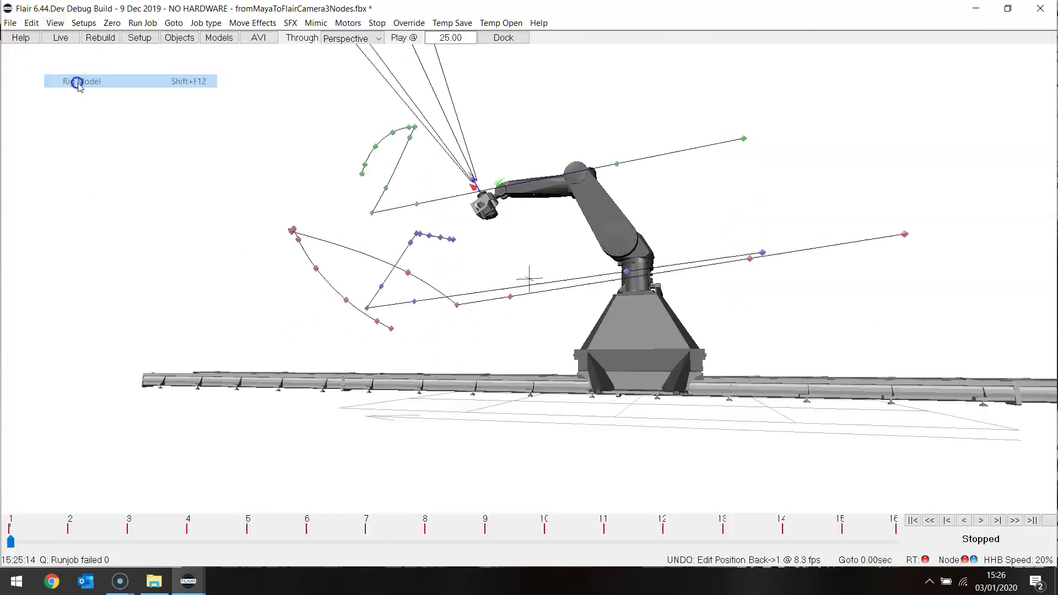
Step to the next waypoint, orbit to a side view, and play the move forward to frame 150.
{"action": "left_click", "coordinate": [997, 521]}
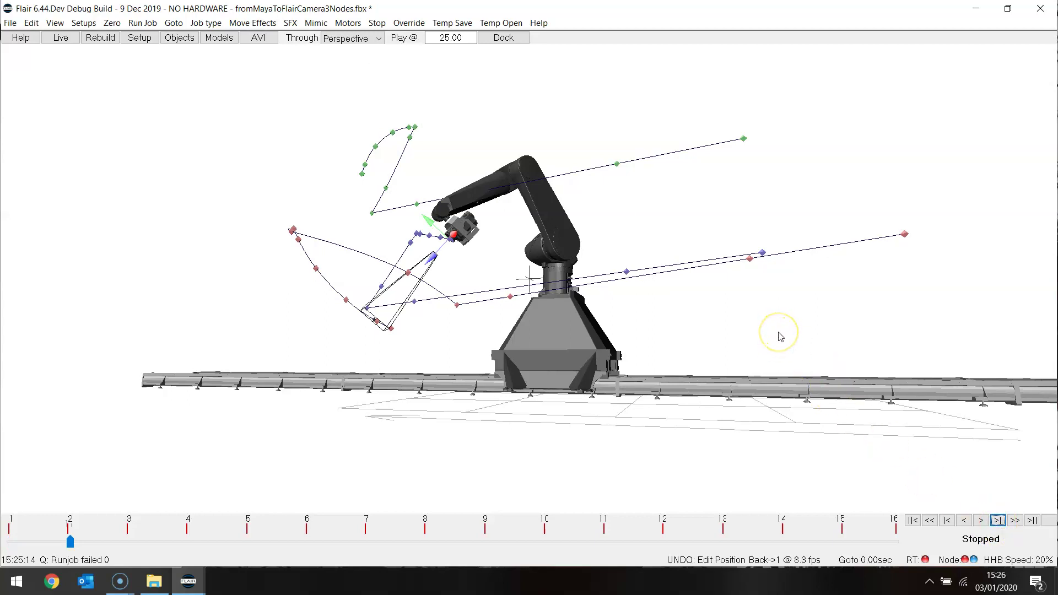
{"action": "left_click_drag", "start_coordinate": [677, 309], "coordinate": [832, 325]}
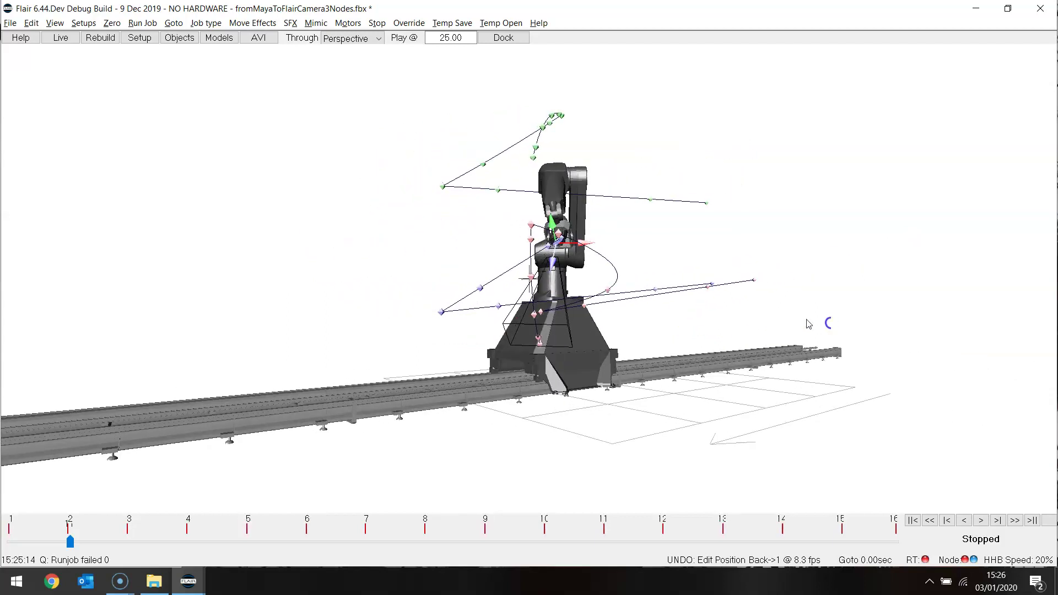
{"action": "left_click_drag", "start_coordinate": [628, 245], "coordinate": [591, 271]}
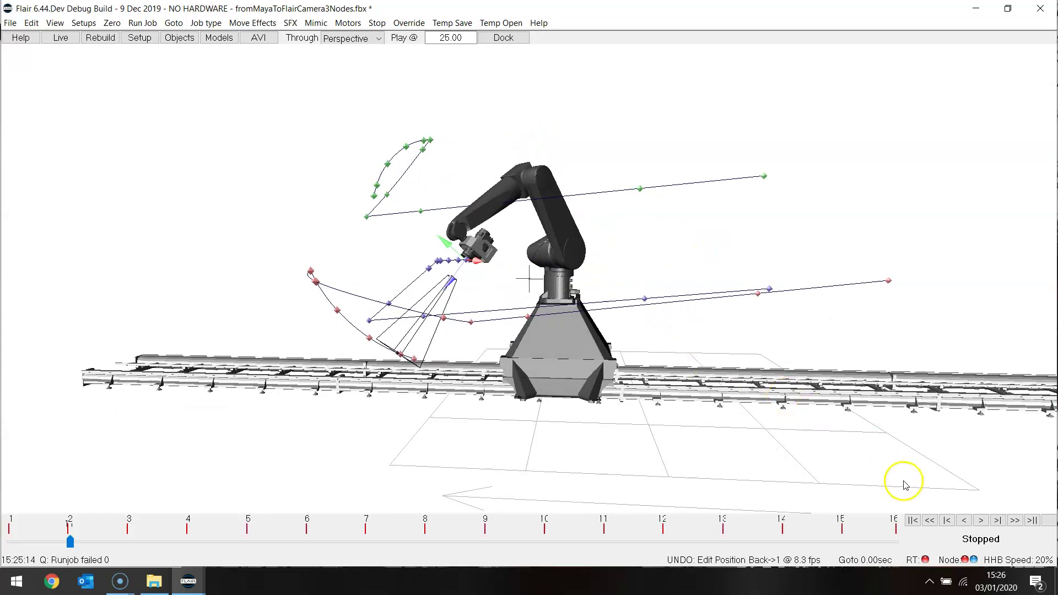
{"action": "left_click", "coordinate": [981, 521]}
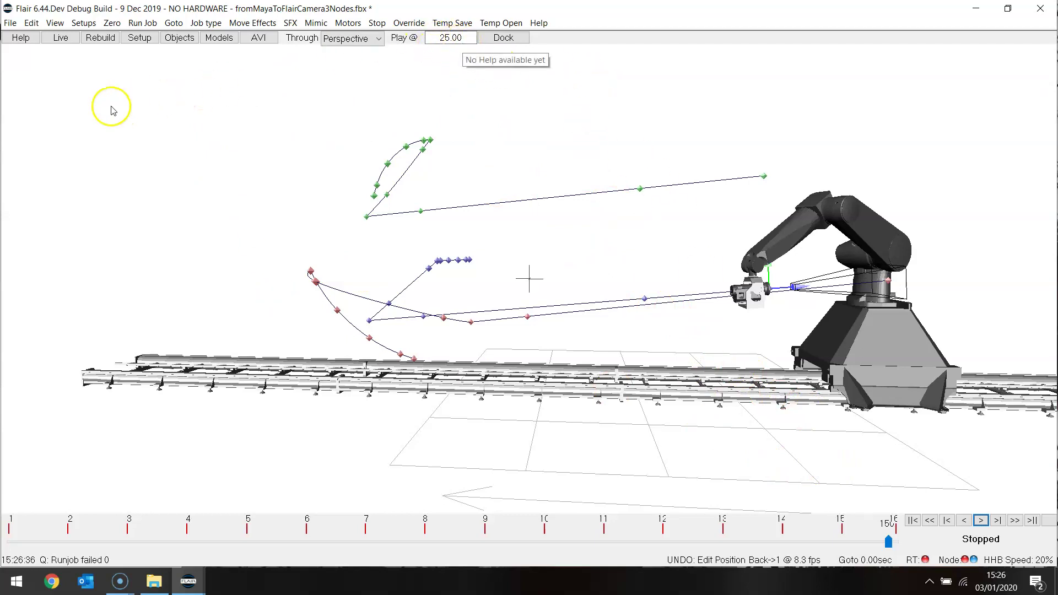
Show the Numeric table, test-run forward with Robot Fast, and dismiss the Track axis 922-frame error.
{"action": "left_click", "coordinate": [56, 24]}
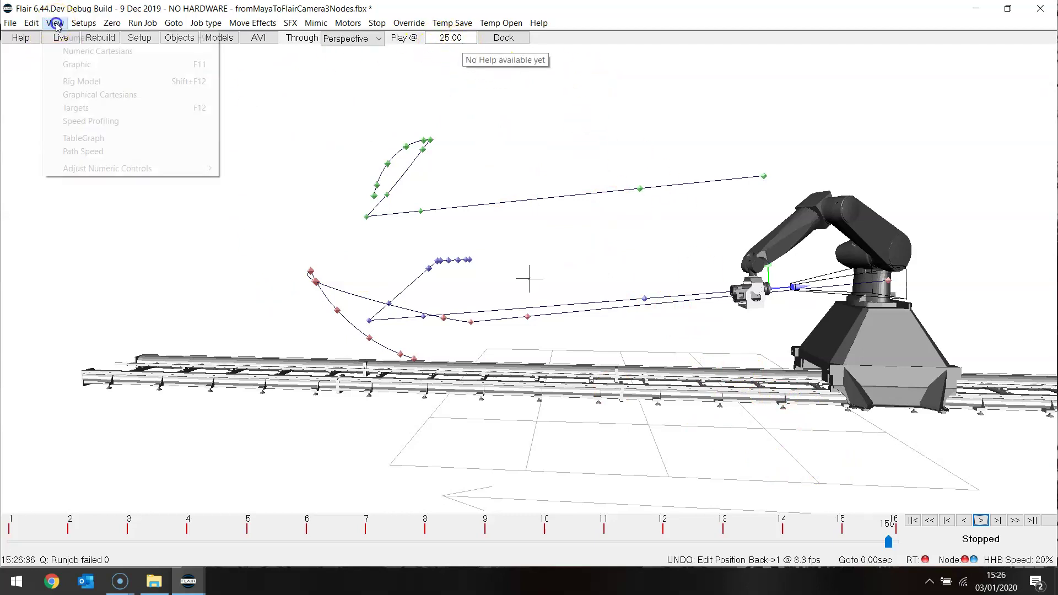
{"action": "left_click", "coordinate": [63, 38]}
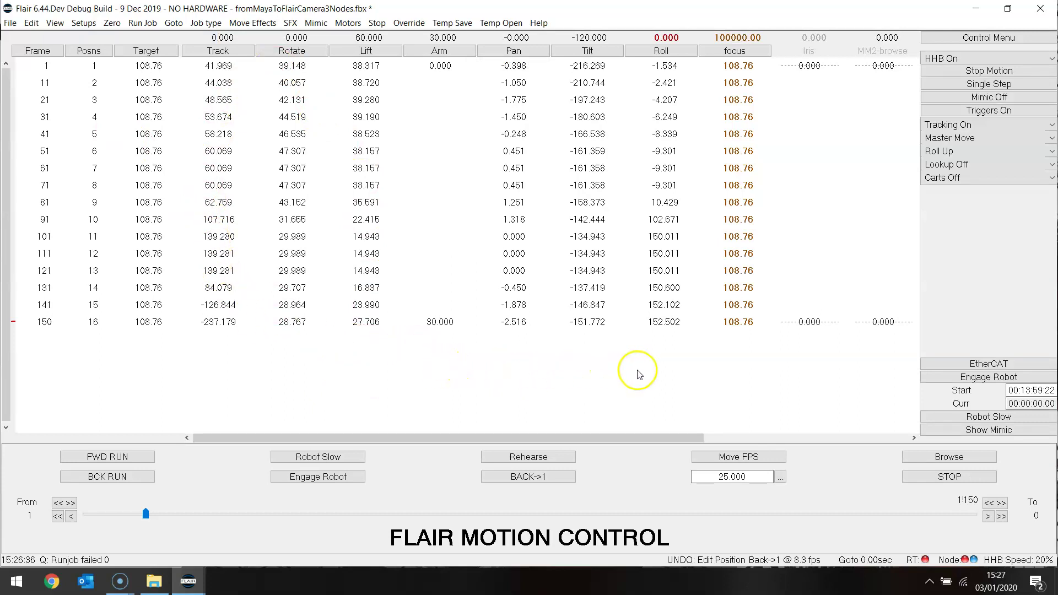
{"action": "left_click", "coordinate": [975, 417]}
{"action": "left_click", "coordinate": [144, 457]}
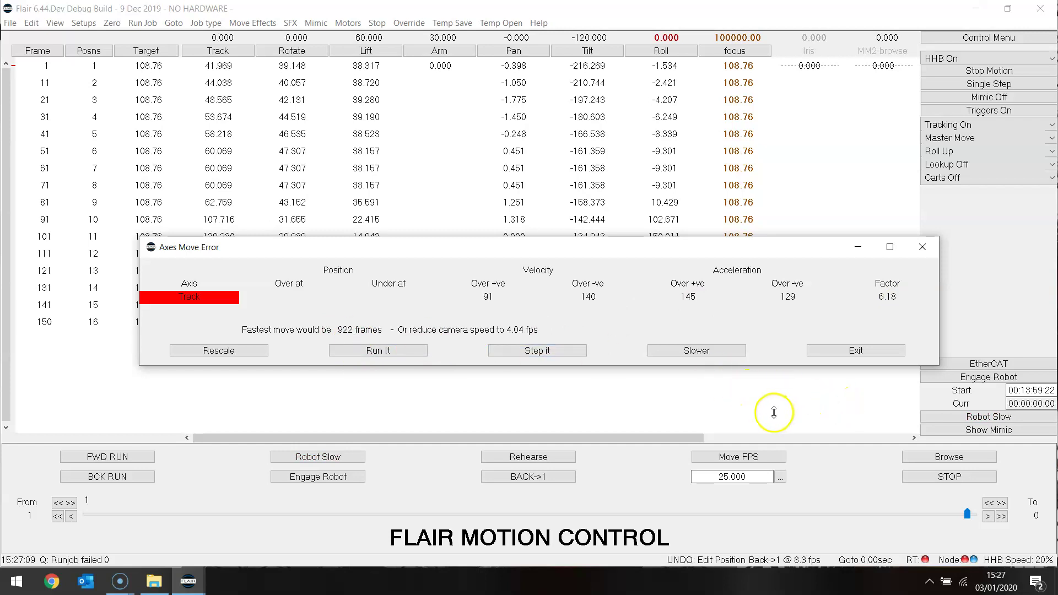
{"action": "left_click", "coordinate": [856, 351]}
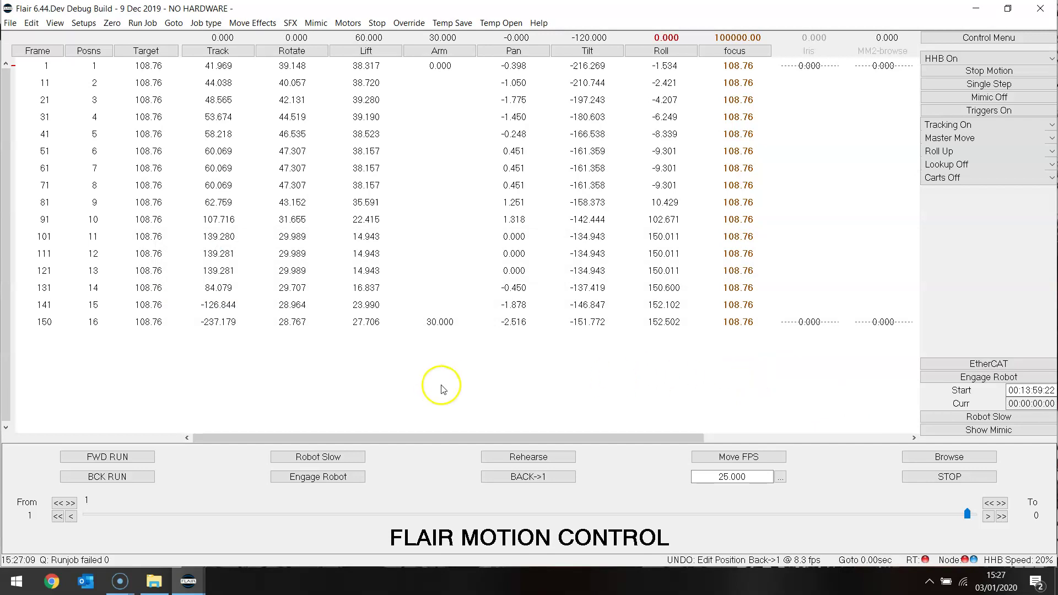
{"action": "left_click", "coordinate": [55, 23]}
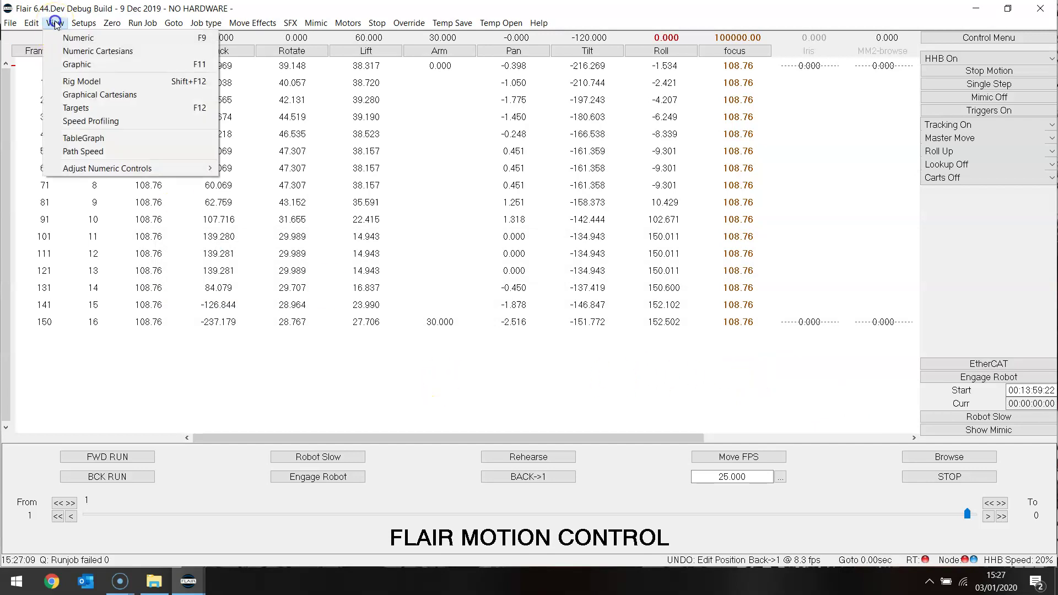
{"action": "left_click", "coordinate": [76, 65]}
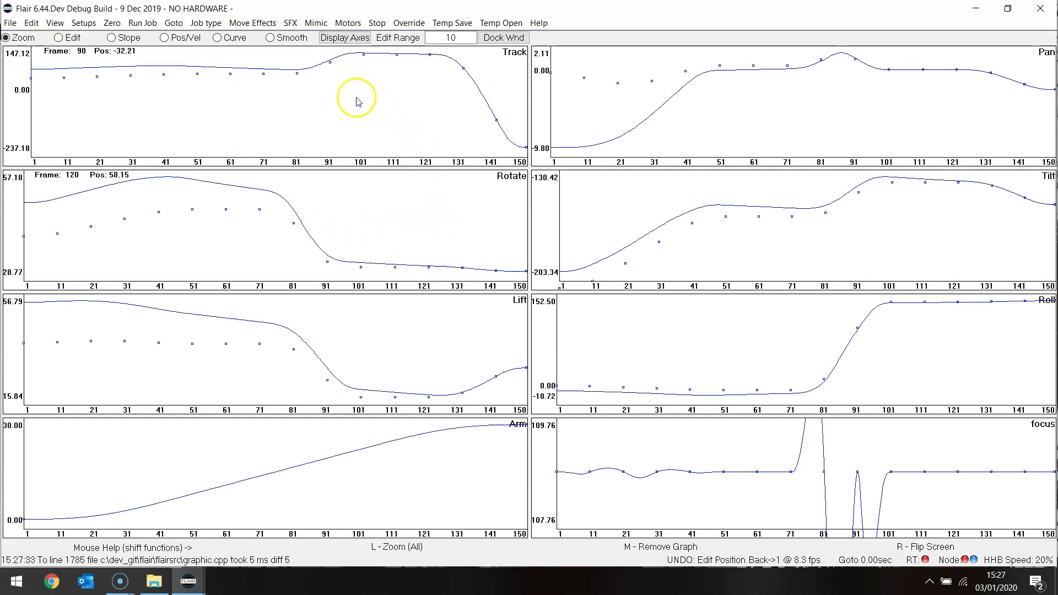
{"action": "left_click", "coordinate": [165, 38]}
{"action": "left_click_drag", "start_coordinate": [321, 121], "coordinate": [368, 117]}
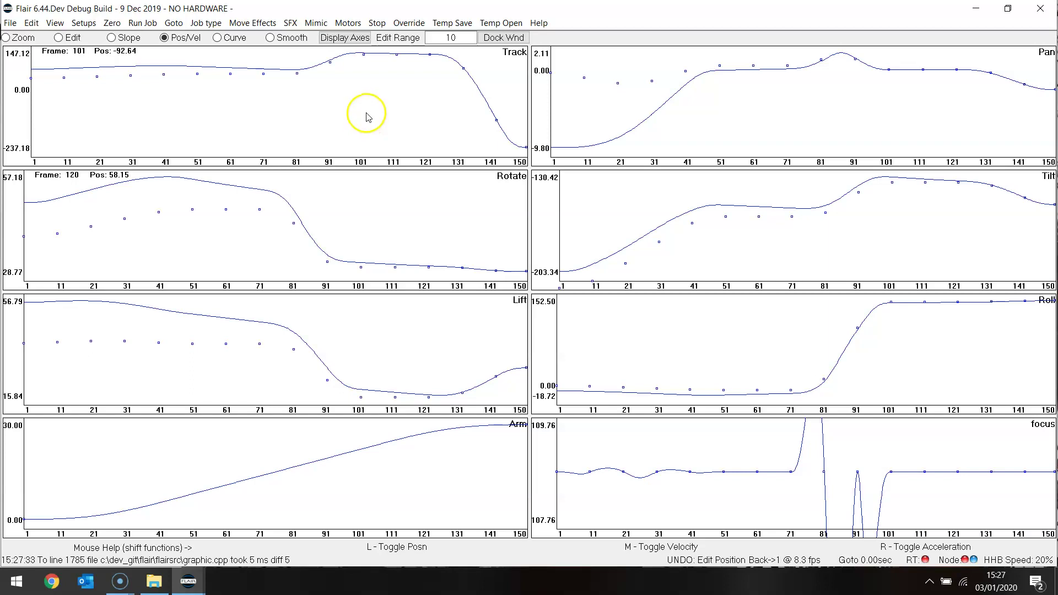
{"action": "middle_click", "coordinate": [367, 111]}
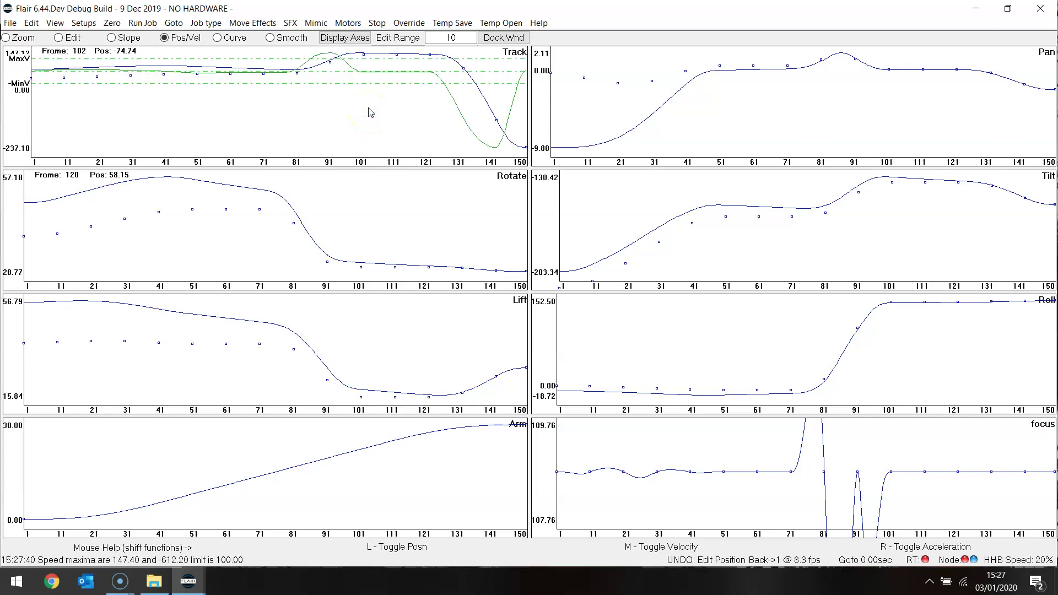
{"action": "right_click", "coordinate": [369, 110]}
{"action": "left_click", "coordinate": [368, 109]}
{"action": "mouse_move", "coordinate": [375, 113]}
{"action": "left_mouse_down"}
{"action": "mouse_move", "coordinate": [496, 130]}
{"action": "mouse_move", "coordinate": [508, 59]}
{"action": "left_mouse_up"}
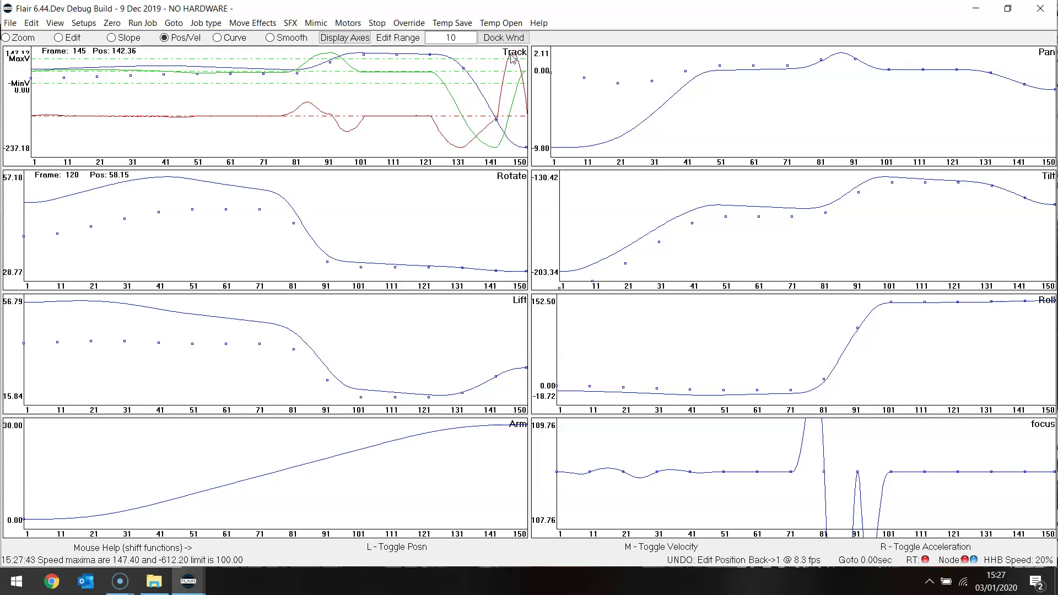
{"action": "left_click_drag", "start_coordinate": [510, 58], "coordinate": [436, 62]}
{"action": "left_click_drag", "start_coordinate": [44, 96], "coordinate": [53, 25]}
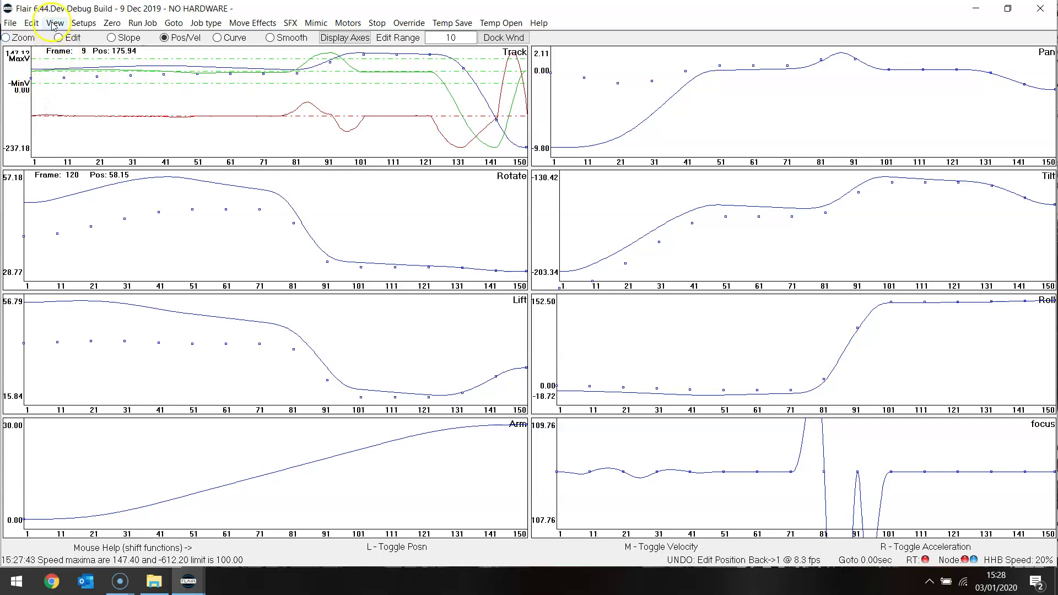
{"action": "left_click", "coordinate": [52, 25]}
{"action": "left_click", "coordinate": [71, 38]}
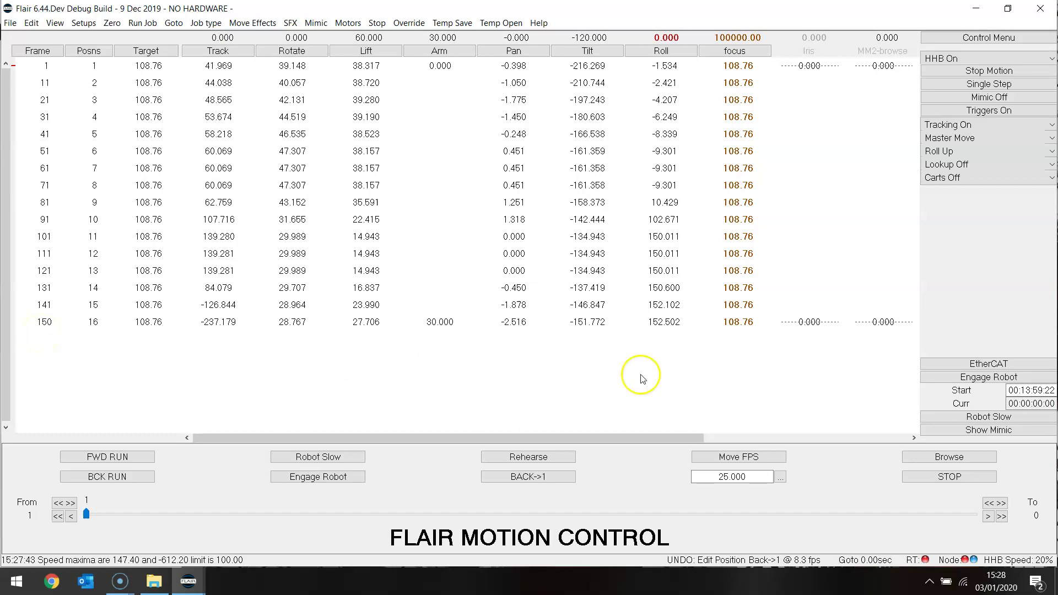
Stretch waypoints 13 to 16 to end at frame 180, moving positions 15 and 16 to frames 162 and 180.
{"action": "left_click", "coordinate": [986, 40]}
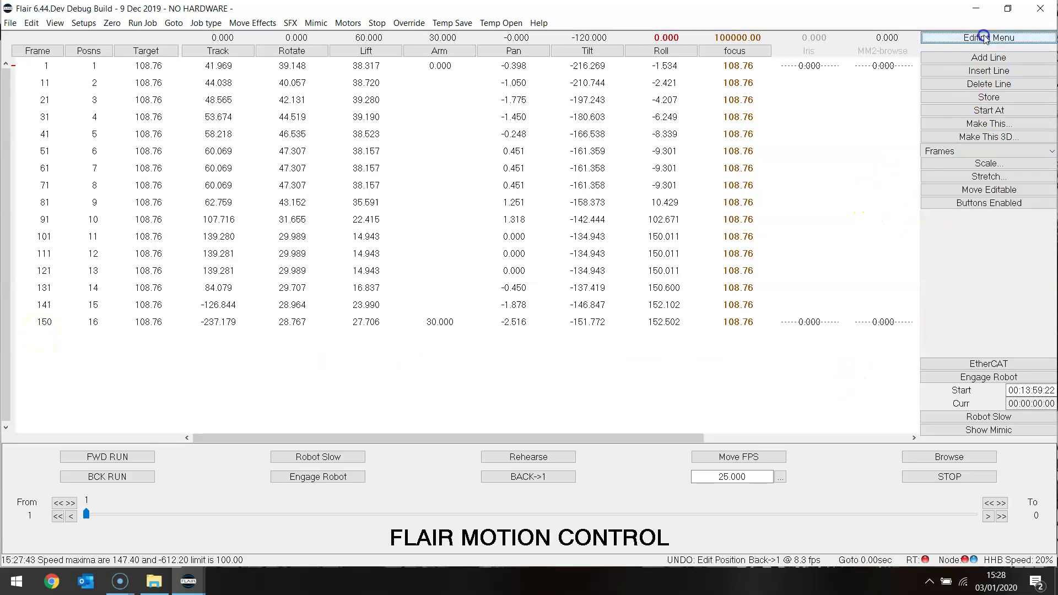
{"action": "left_click", "coordinate": [987, 176]}
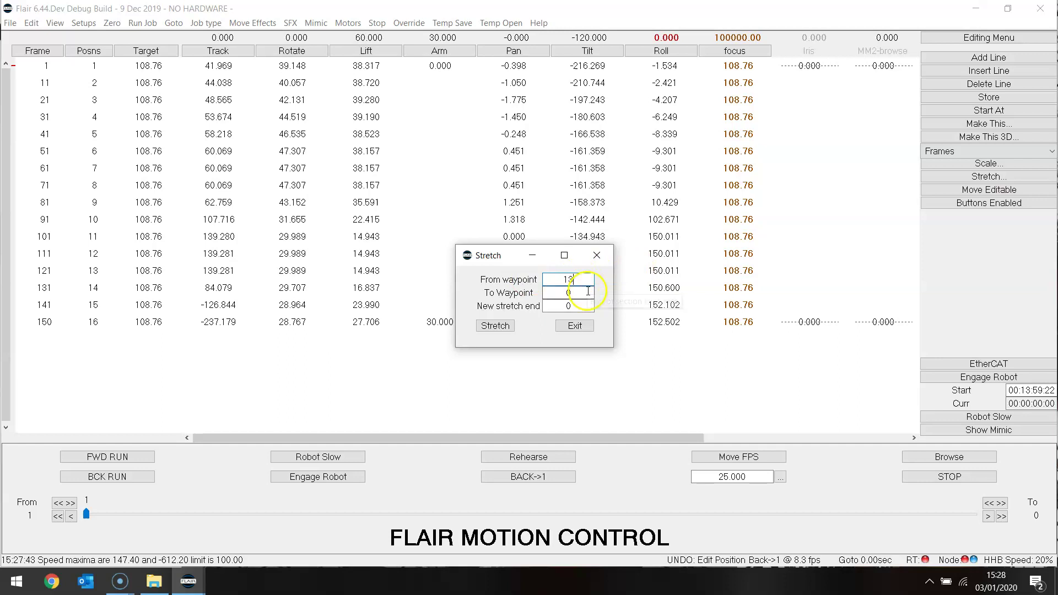
{"action": "double_click", "coordinate": [579, 292]}
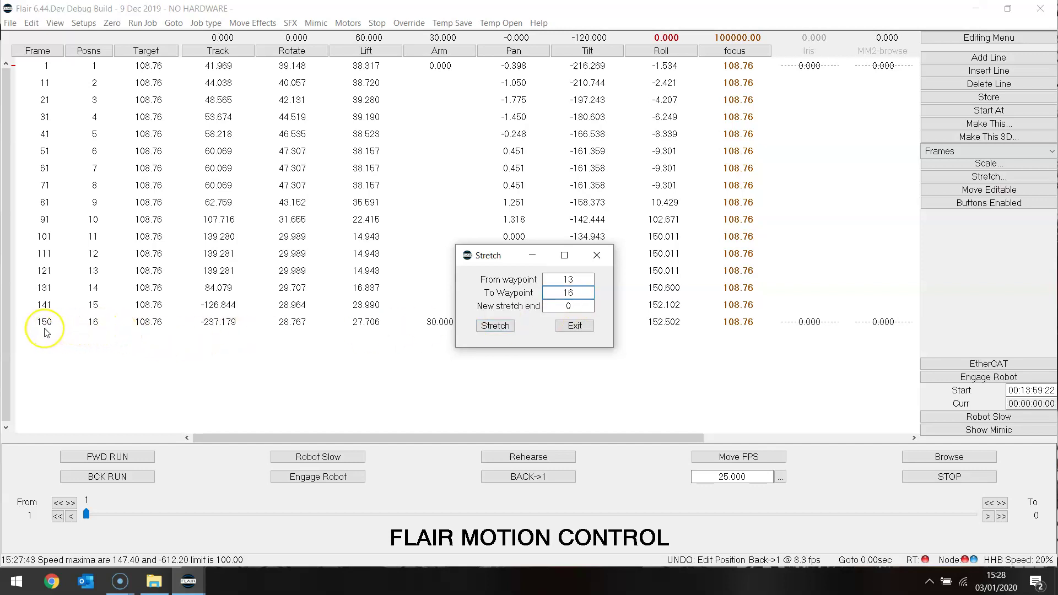
{"action": "double_click", "coordinate": [576, 304]}
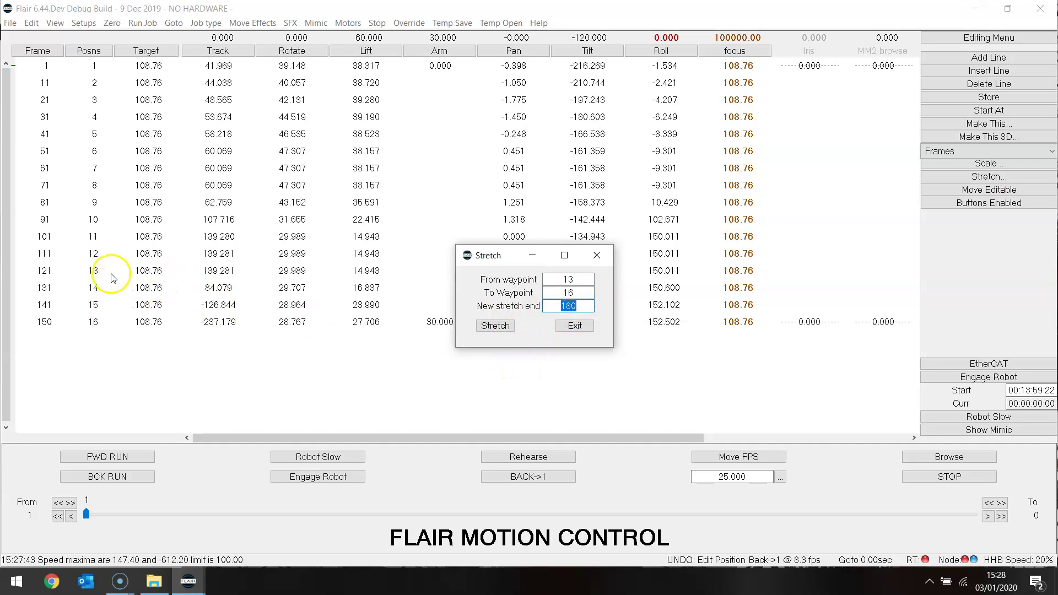
{"action": "left_click", "coordinate": [500, 327]}
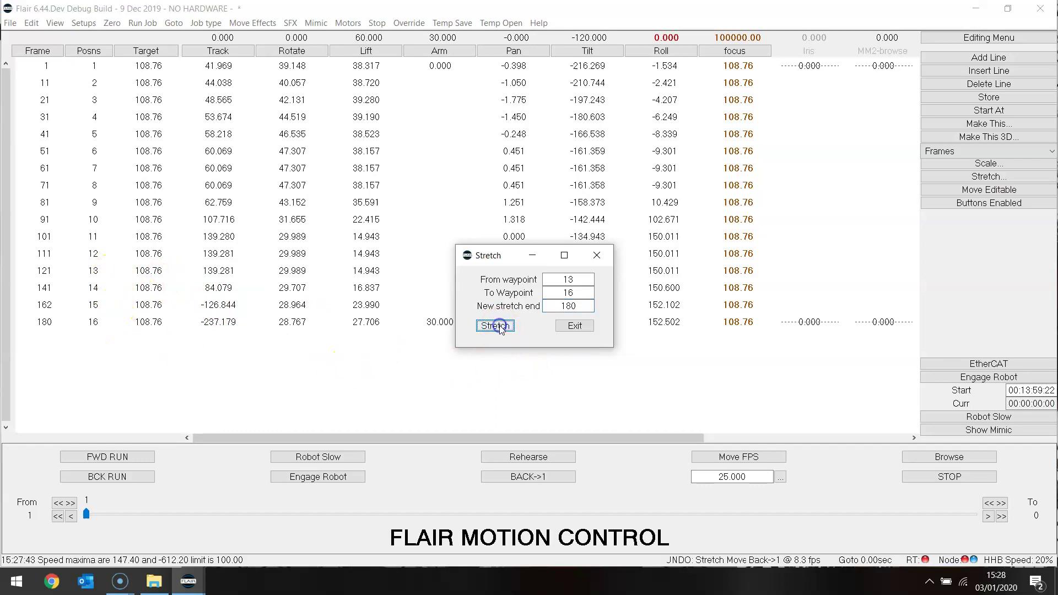
{"action": "left_click", "coordinate": [573, 326]}
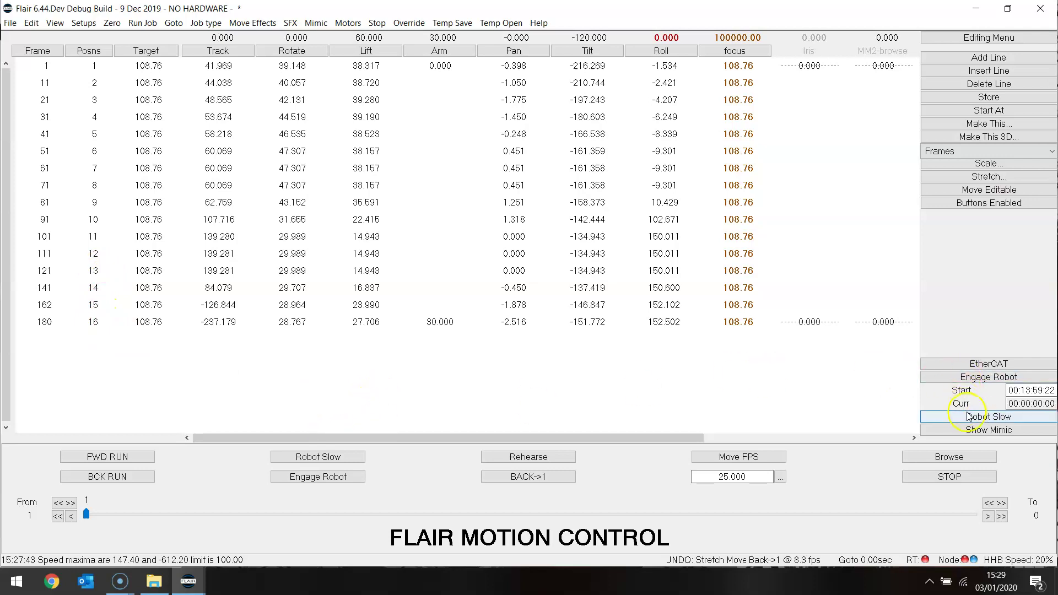
Run the stretched move forward on Robot Fast; the Track axis still needs 547 frames.
{"action": "left_click", "coordinate": [990, 420]}
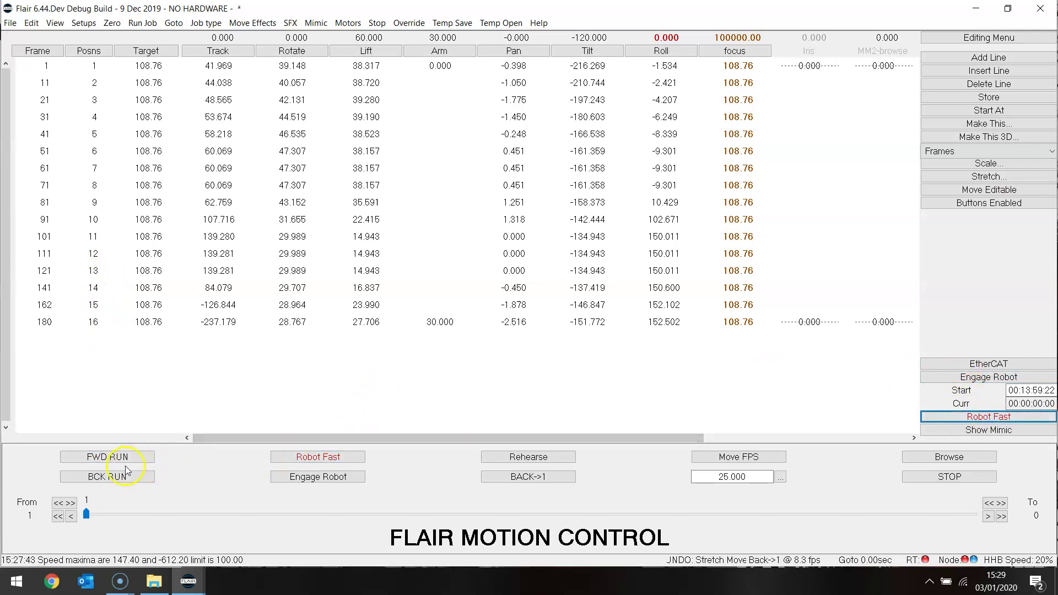
{"action": "left_click", "coordinate": [108, 458]}
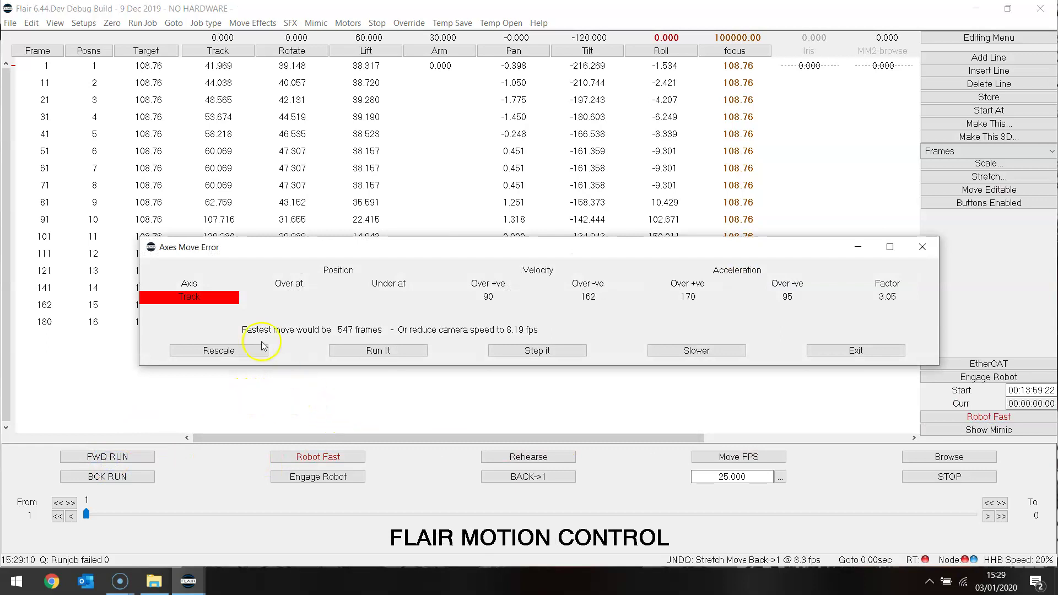